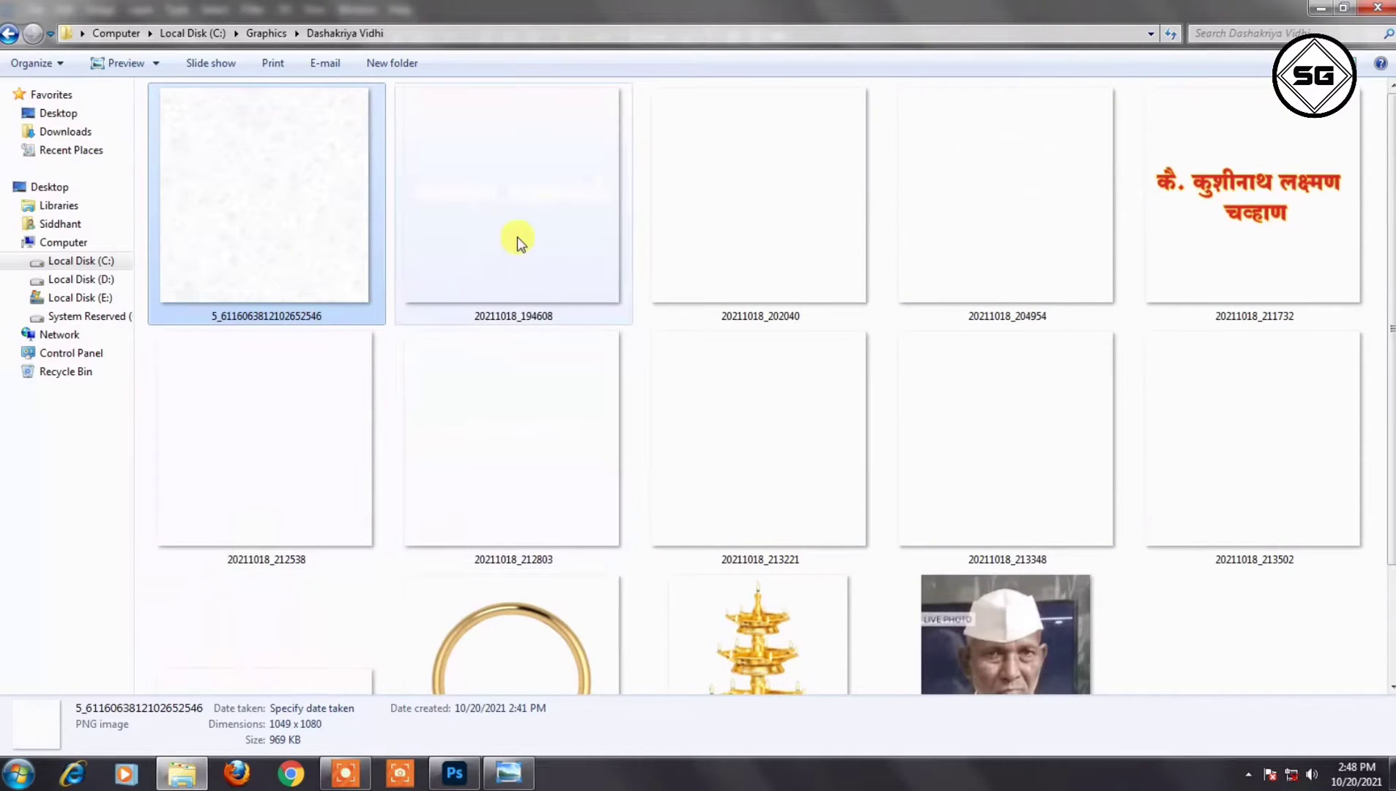
- Place the gold bangle PNG from the Dashakriya Vidhi folder into the Photoshop document
{"action": "left_click", "coordinate": [569, 233]}
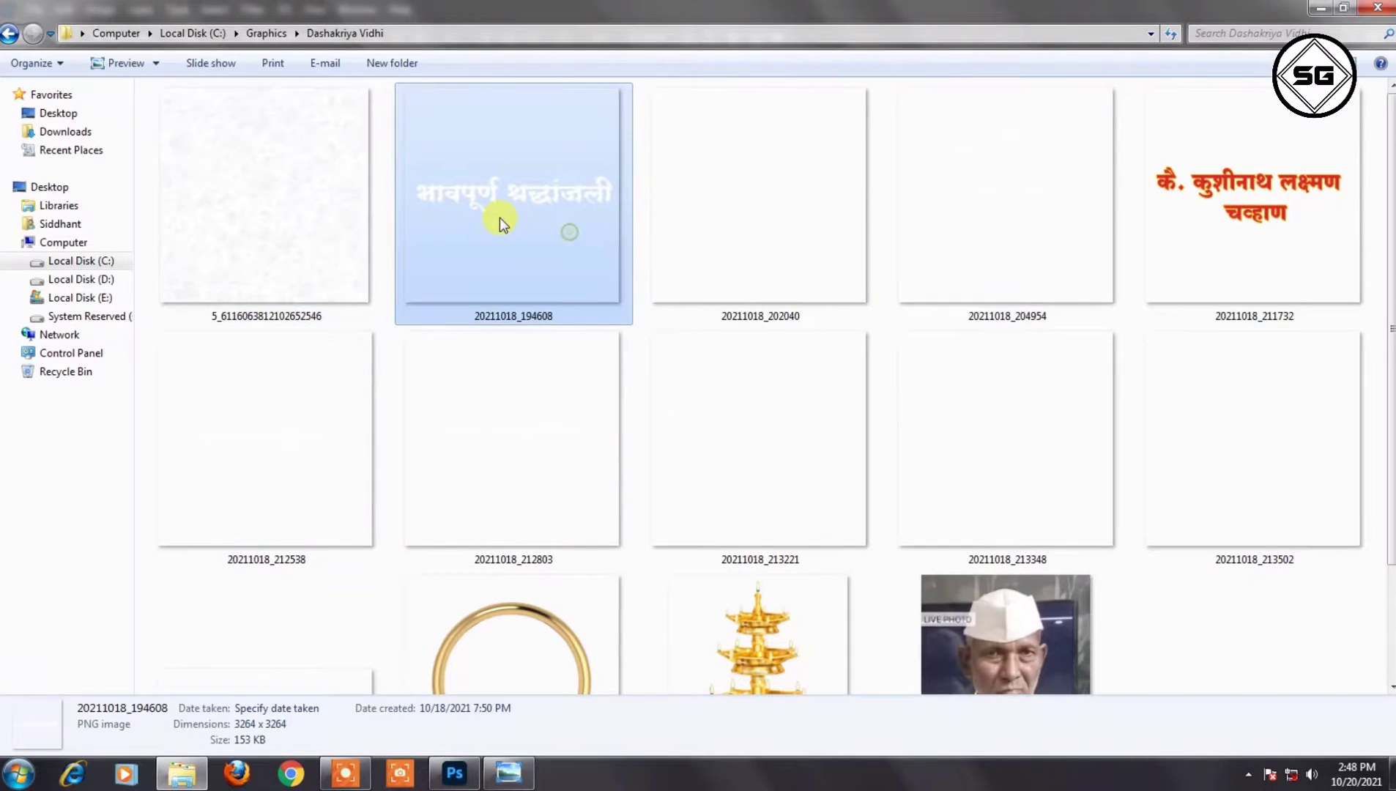
{"action": "left_click", "coordinate": [566, 628]}
{"action": "left_click_drag", "start_coordinate": [567, 628], "coordinate": [466, 597]}
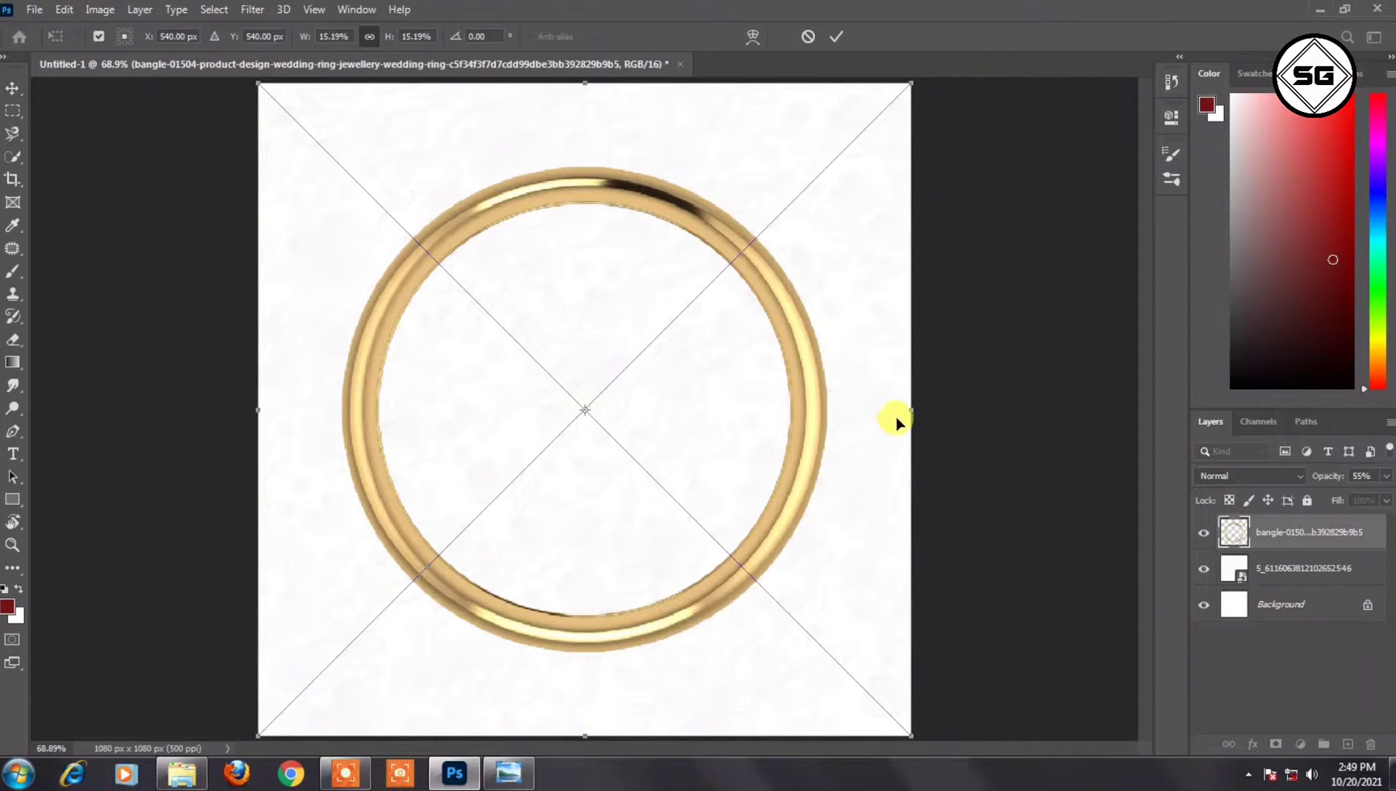
- Shrink the gold ring into a slightly narrow upright oval in the upper-left corner of the canvas and commit the transform
{"action": "left_click_drag", "start_coordinate": [886, 413], "coordinate": [467, 238]}
{"action": "left_click", "coordinate": [372, 33]}
{"action": "left_click_drag", "start_coordinate": [399, 362], "coordinate": [398, 416]}
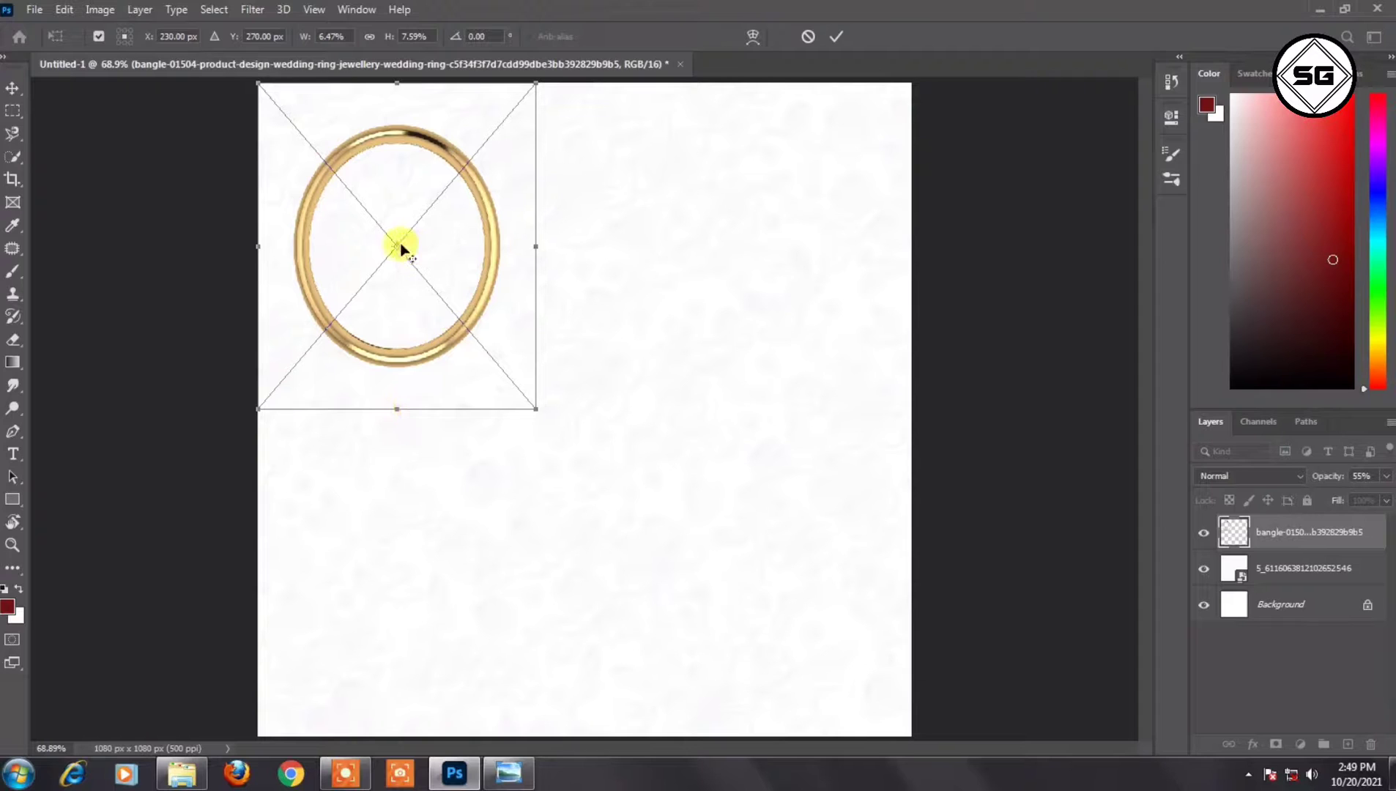
{"action": "left_click_drag", "start_coordinate": [395, 403], "coordinate": [395, 409]}
{"action": "left_click_drag", "start_coordinate": [535, 252], "coordinate": [544, 245]}
{"action": "left_click", "coordinate": [366, 39]}
{"action": "left_click_drag", "start_coordinate": [544, 407], "coordinate": [528, 386]}
{"action": "left_click_drag", "start_coordinate": [405, 331], "coordinate": [374, 302]}
{"action": "mouse_move", "coordinate": [504, 368]}
{"action": "left_mouse_down"}
{"action": "mouse_move", "coordinate": [430, 312]}
{"action": "mouse_move", "coordinate": [513, 378]}
{"action": "left_mouse_up"}
{"action": "key", "text": "Return"}
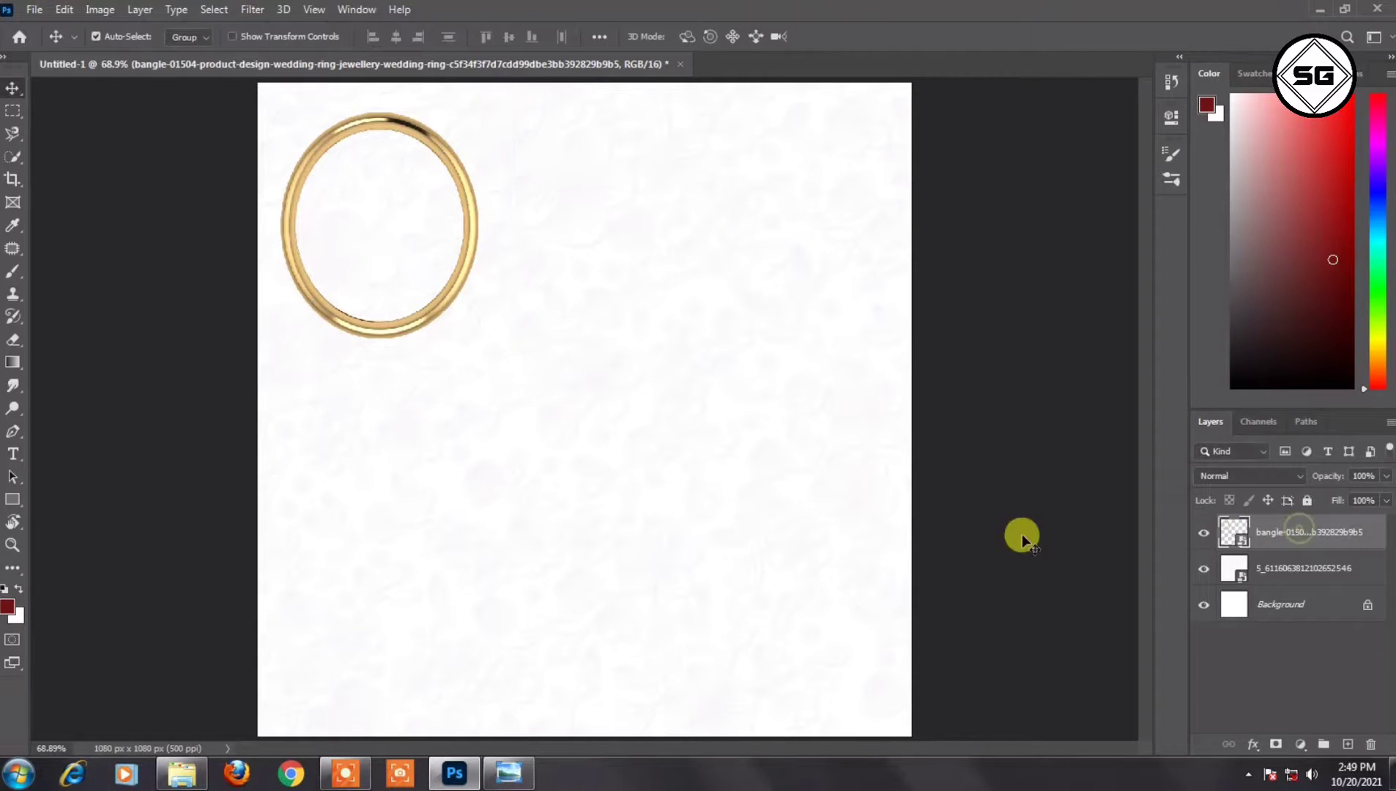
- Place the heading image 20211018_194608 from the Dashakriya Vidhi folder onto the canvas, scaled to 3.79%
{"action": "left_click", "coordinate": [201, 765]}
{"action": "scroll", "coordinate": [569, 421], "scroll_direction": "up", "scroll_amount": 3}
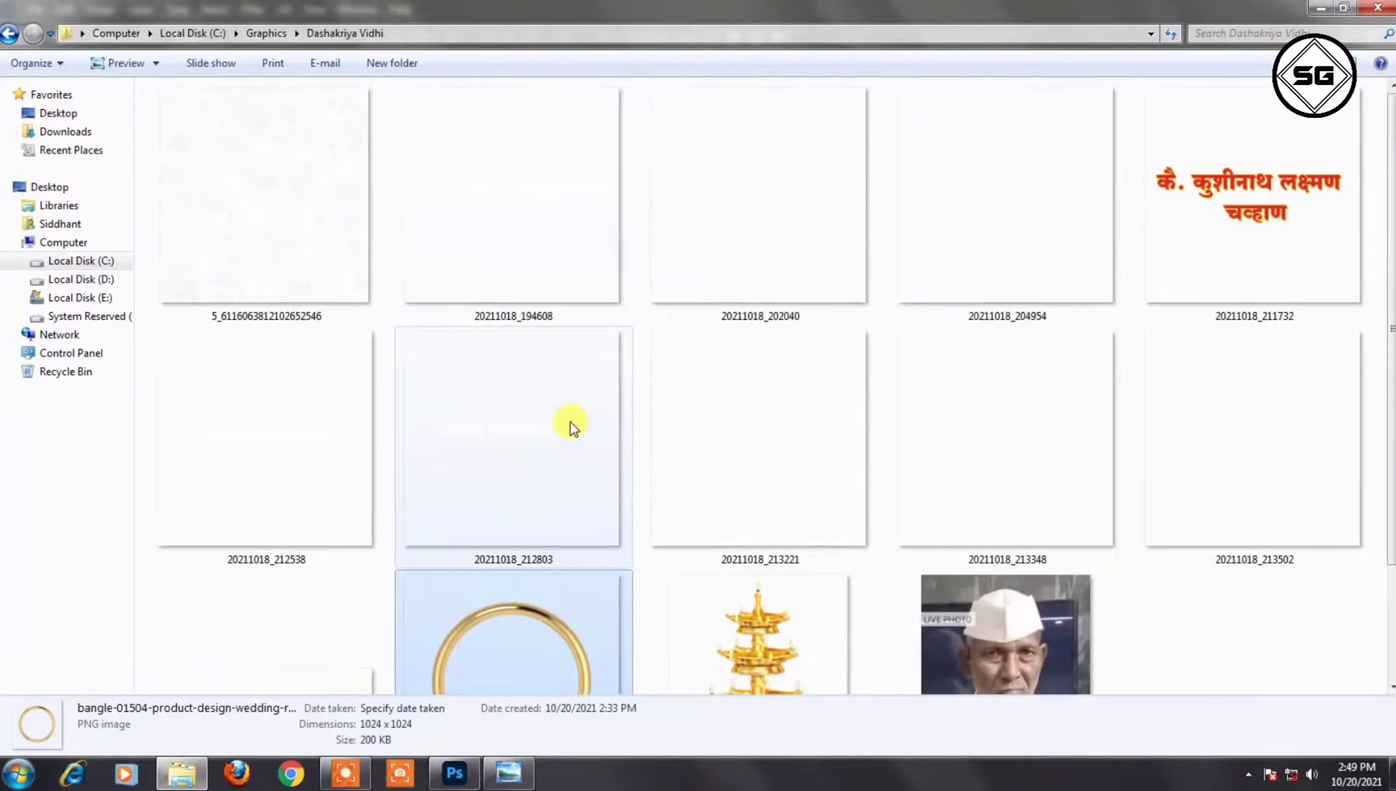
{"action": "left_click", "coordinate": [600, 220]}
{"action": "left_click_drag", "start_coordinate": [600, 221], "coordinate": [558, 524]}
{"action": "left_click_drag", "start_coordinate": [907, 405], "coordinate": [842, 421]}
{"action": "left_click_drag", "start_coordinate": [648, 492], "coordinate": [737, 508]}
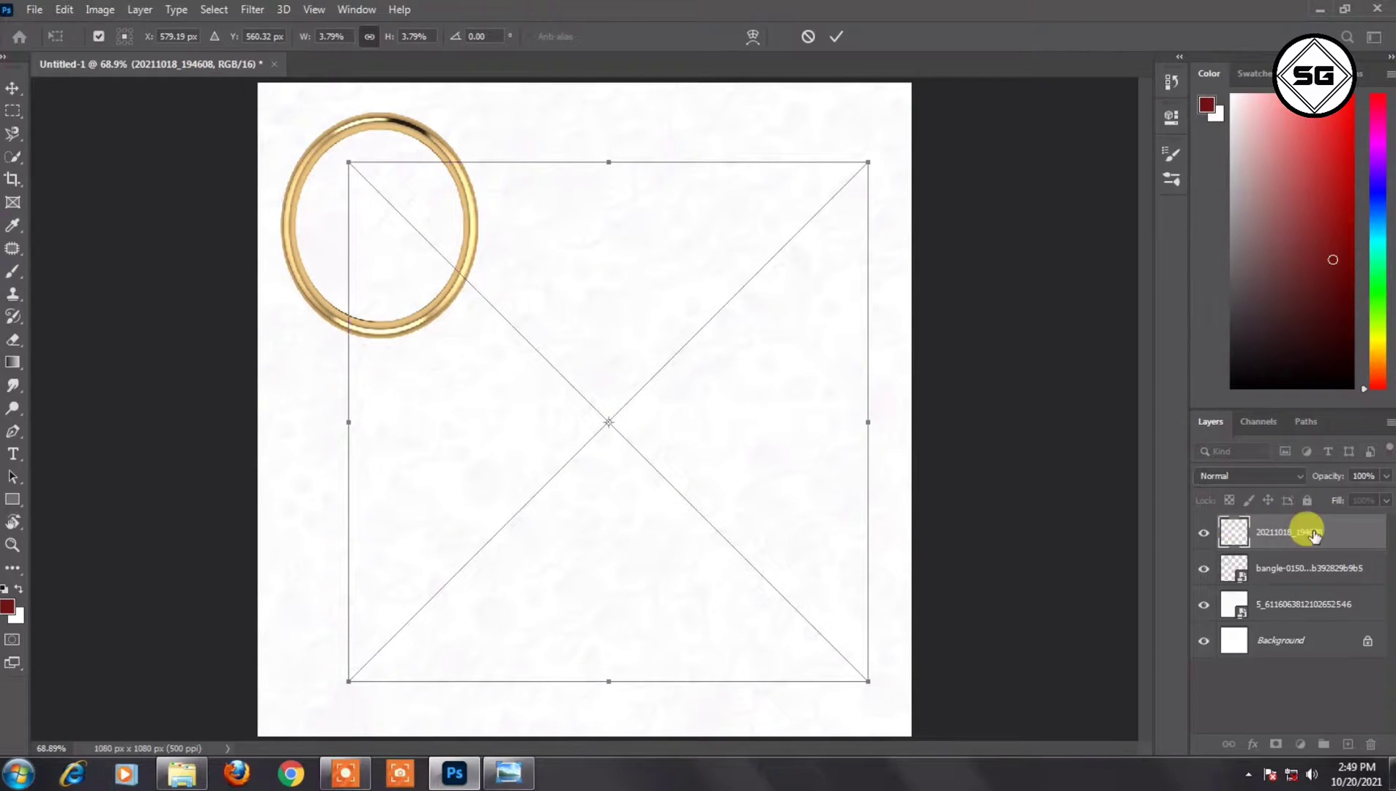
{"action": "key", "text": "Return"}
- Apply a Color Overlay effect in red c40b0b to the heading layer
{"action": "left_click", "coordinate": [1252, 744]}
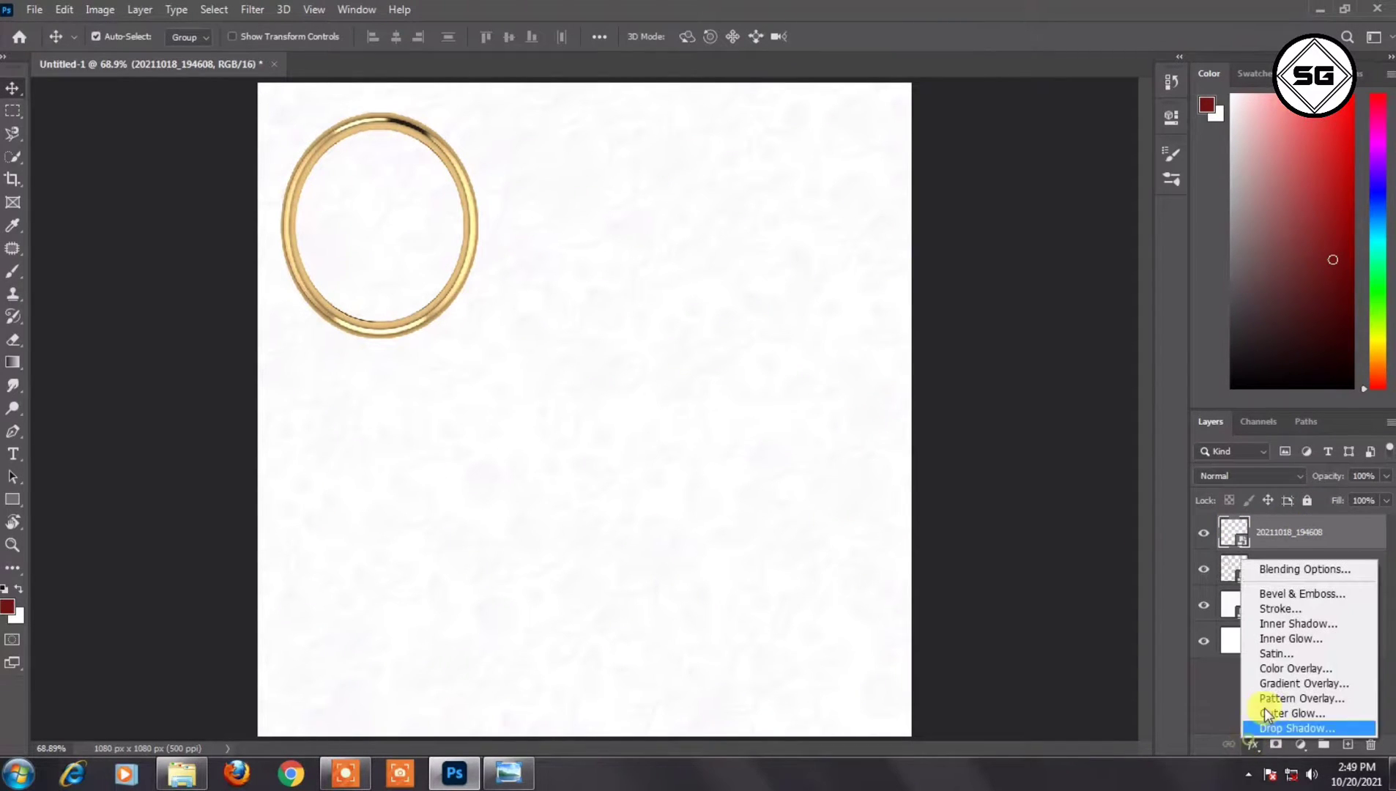
{"action": "left_click", "coordinate": [1277, 667]}
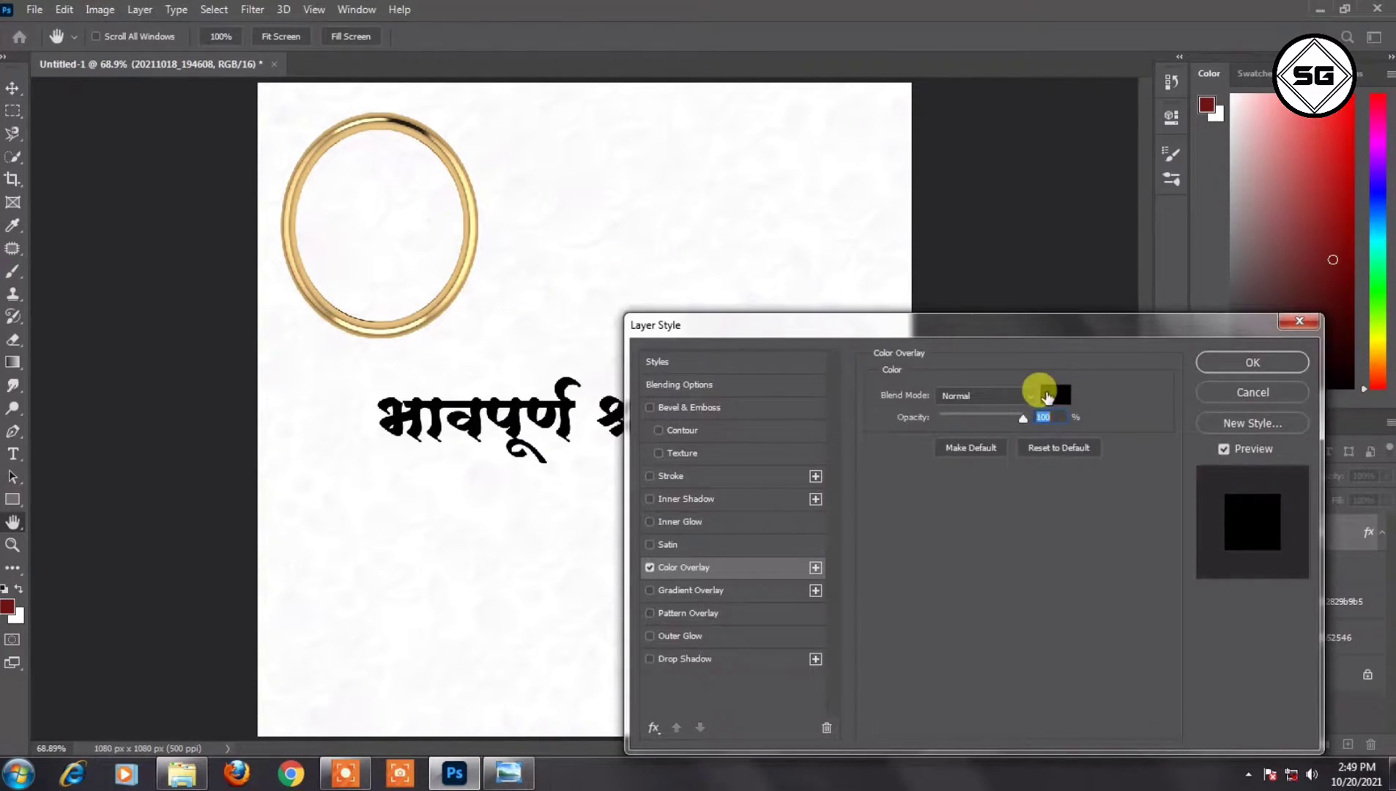
{"action": "left_click", "coordinate": [1048, 396]}
{"action": "mouse_move", "coordinate": [1142, 543]}
{"action": "left_mouse_down"}
{"action": "mouse_move", "coordinate": [1144, 559]}
{"action": "mouse_move", "coordinate": [1154, 546]}
{"action": "left_mouse_up"}
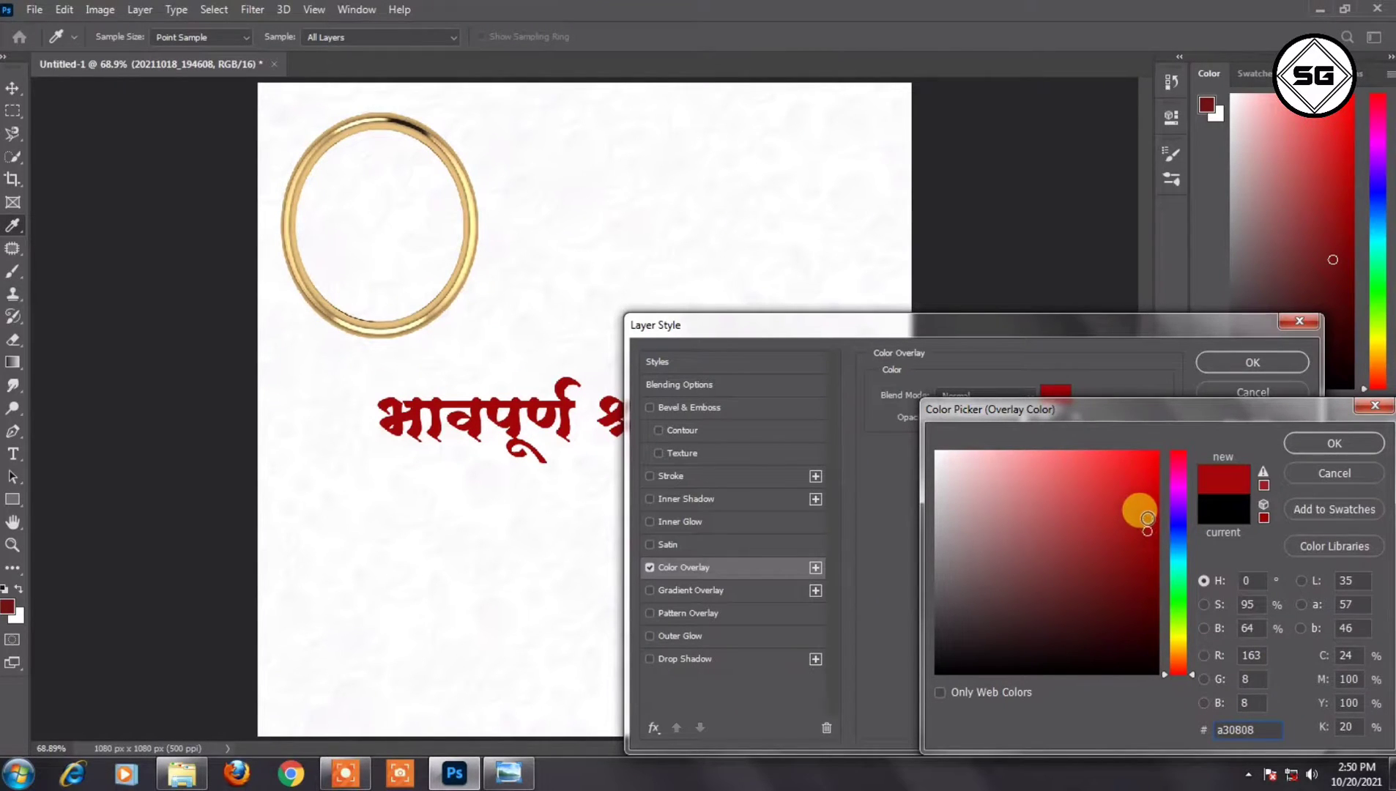
{"action": "mouse_move", "coordinate": [1150, 513]}
{"action": "left_mouse_down"}
{"action": "mouse_move", "coordinate": [1146, 489]}
{"action": "mouse_move", "coordinate": [1147, 502]}
{"action": "left_mouse_up"}
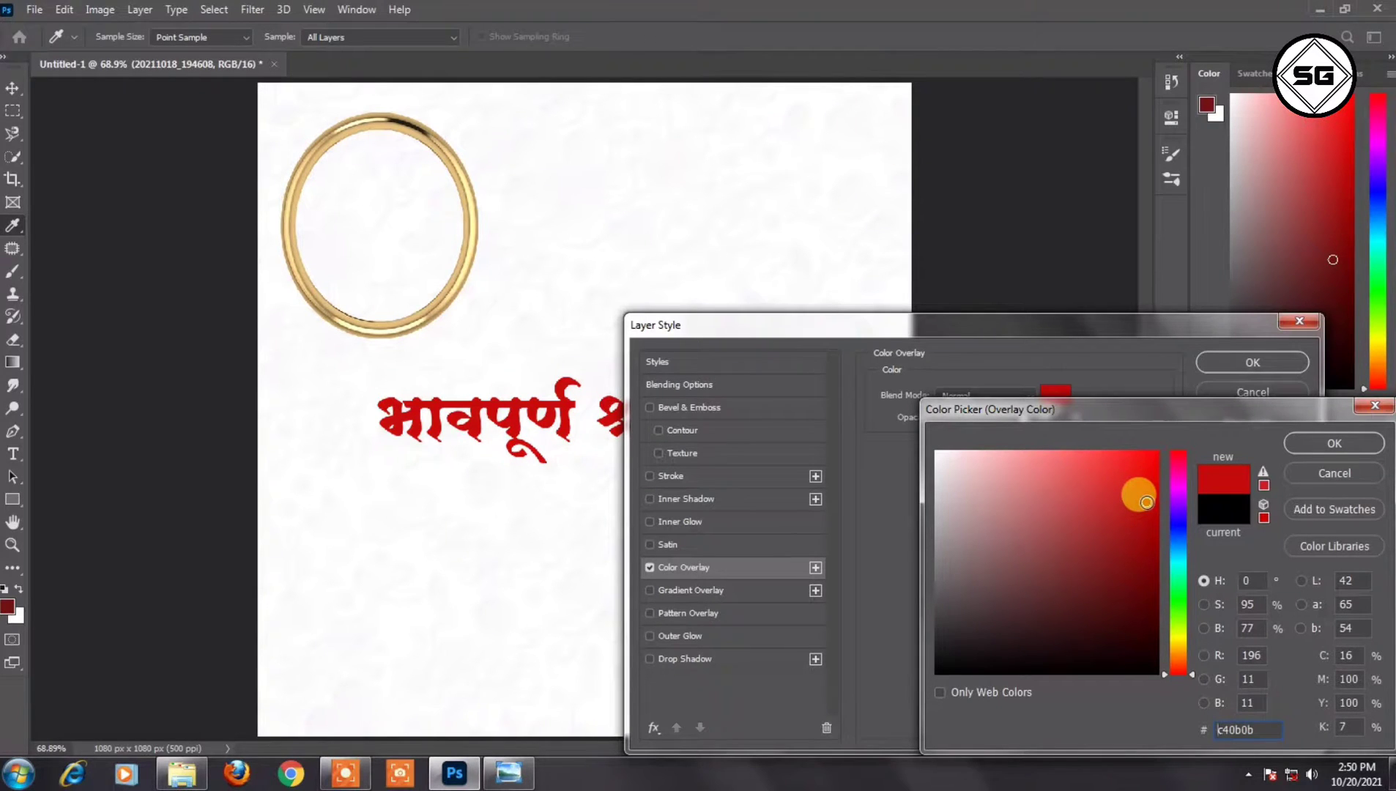
{"action": "left_click", "coordinate": [1358, 443]}
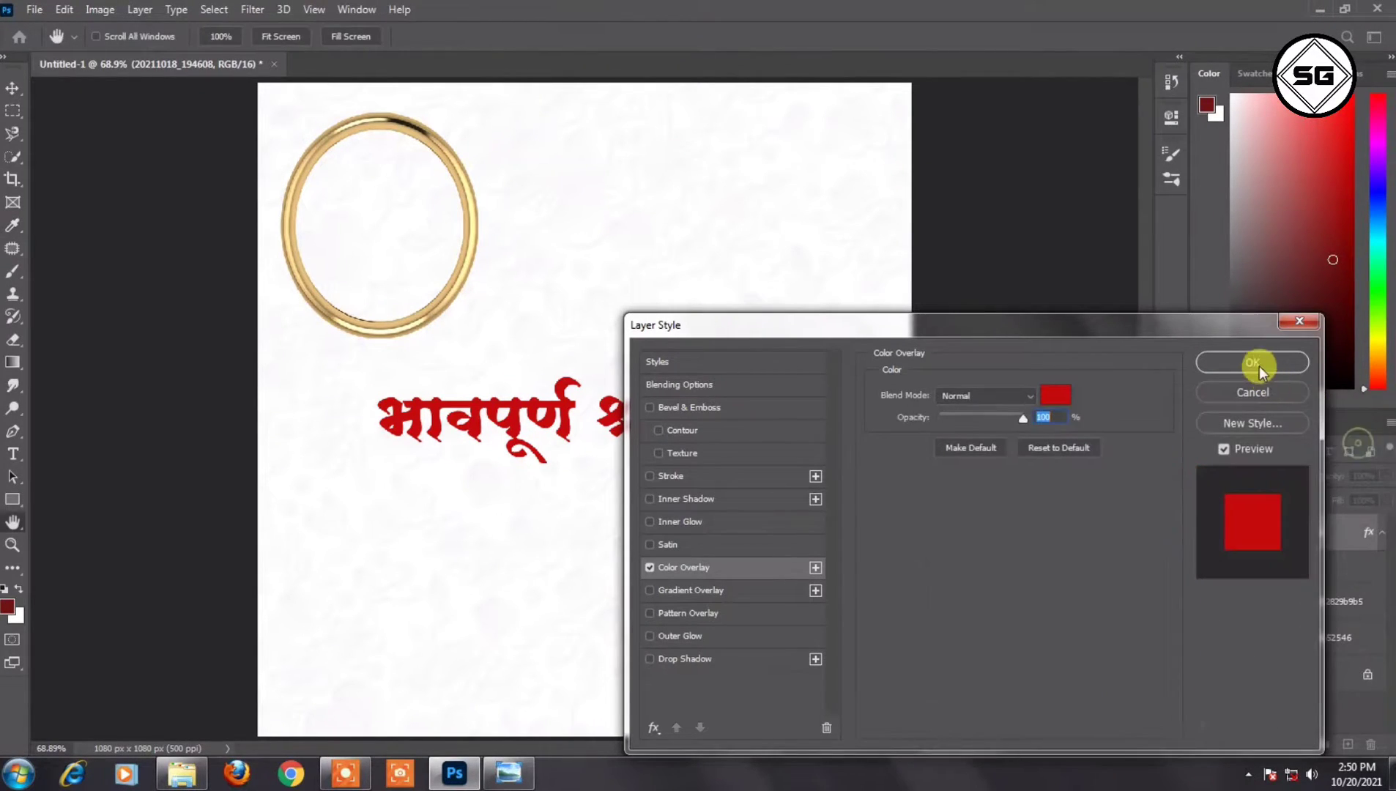
{"action": "left_click", "coordinate": [1253, 359]}
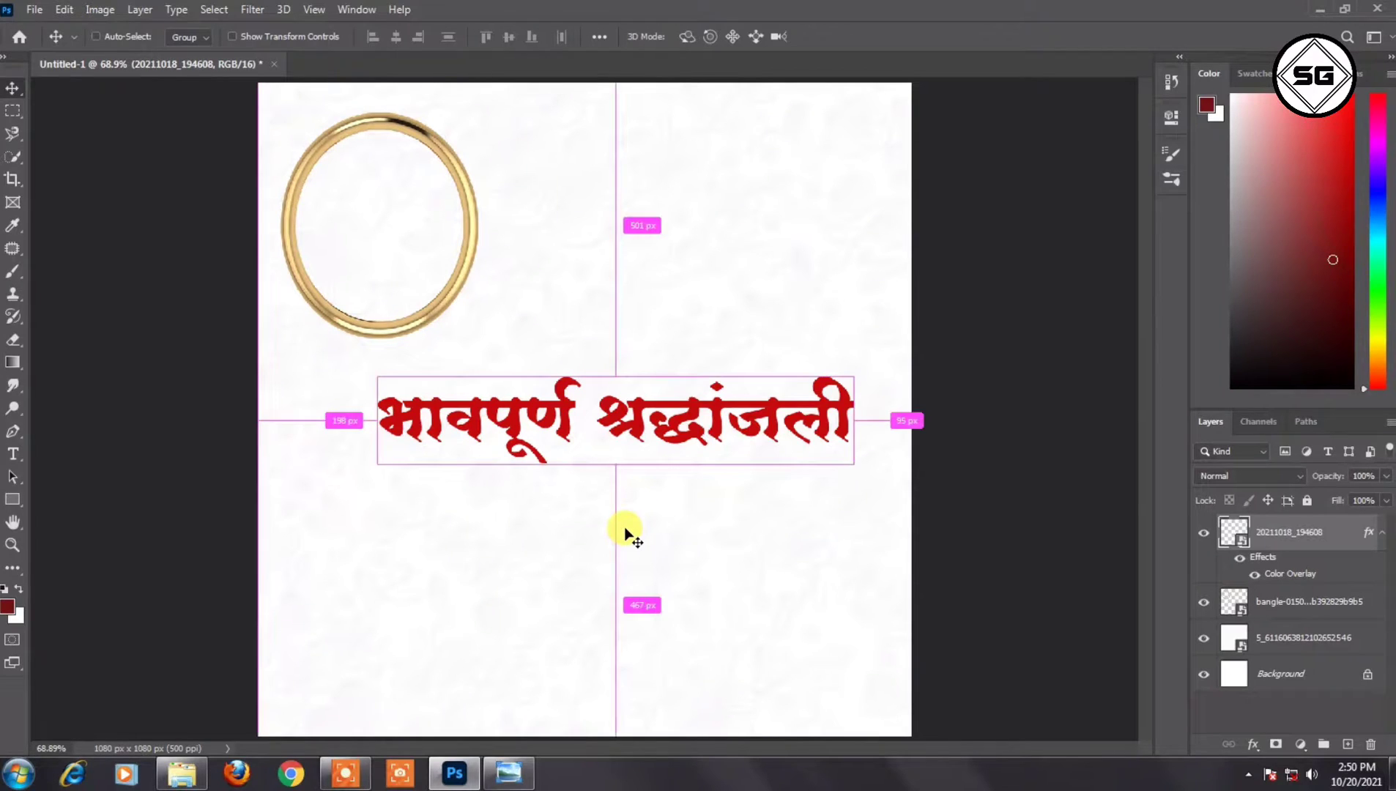
- Scale the red heading down to 2.57% and move it to the top of the canvas beside the ring
{"action": "key", "text": "ctrl+t"}
{"action": "left_click_drag", "start_coordinate": [872, 427], "coordinate": [795, 408]}
{"action": "left_click_drag", "start_coordinate": [698, 387], "coordinate": [781, 233]}
{"action": "left_click_drag", "start_coordinate": [876, 242], "coordinate": [815, 234]}
{"action": "left_click_drag", "start_coordinate": [623, 333], "coordinate": [684, 224]}
{"action": "left_click_drag", "start_coordinate": [886, 341], "coordinate": [804, 286]}
{"action": "left_click_drag", "start_coordinate": [710, 240], "coordinate": [714, 251]}
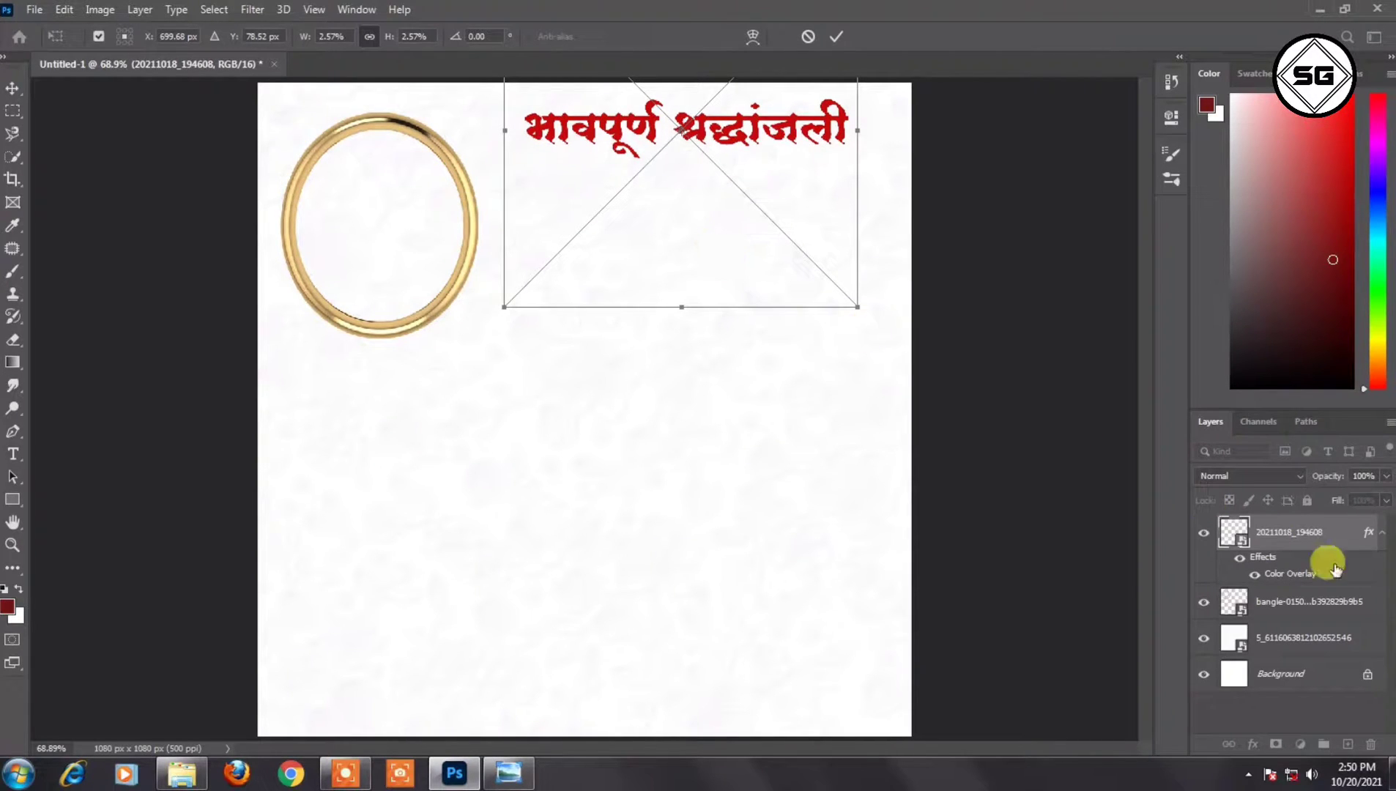
{"action": "key", "text": "Return"}
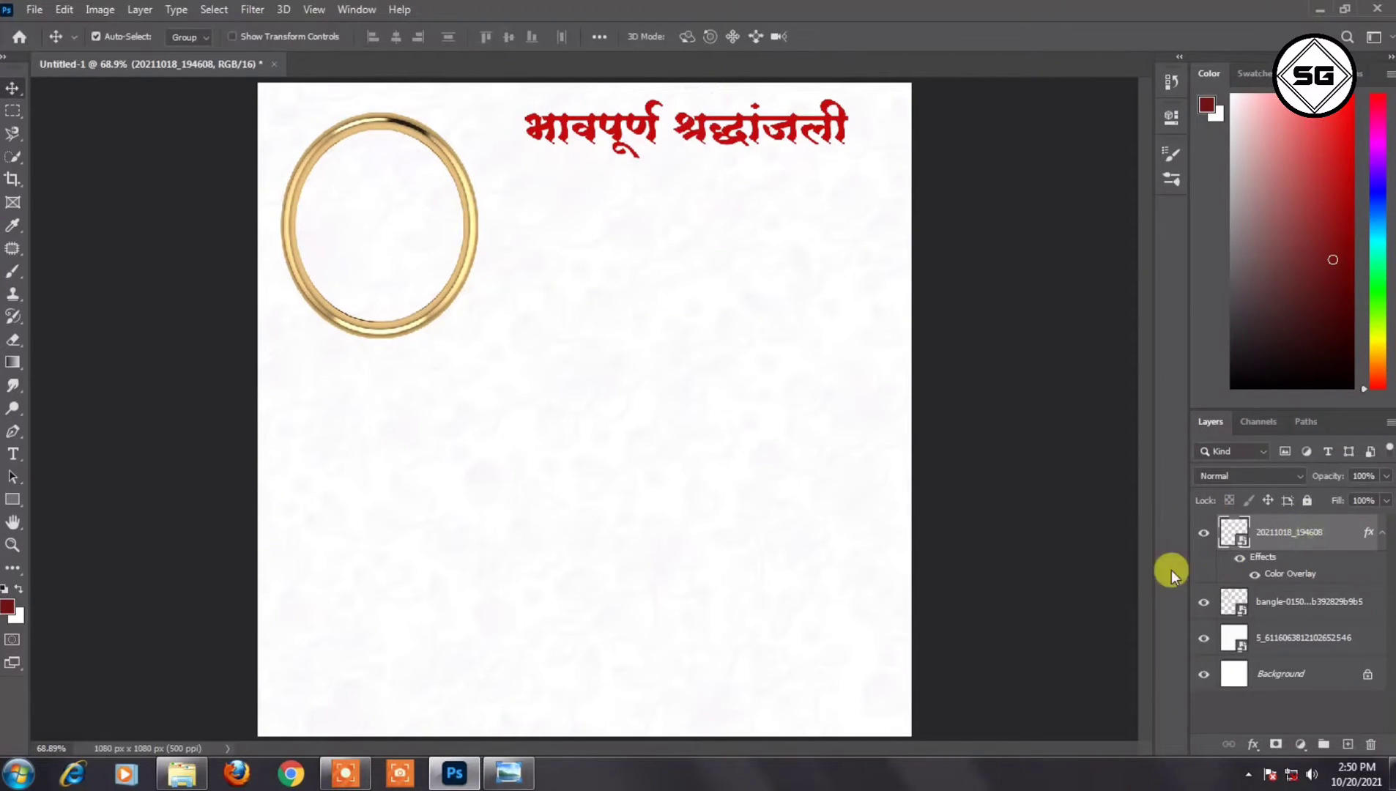
- Draw a rectangle of 1079 × 1080 px over the whole canvas with no fill and a red 11.72 px stroke
{"action": "left_click", "coordinate": [10, 501]}
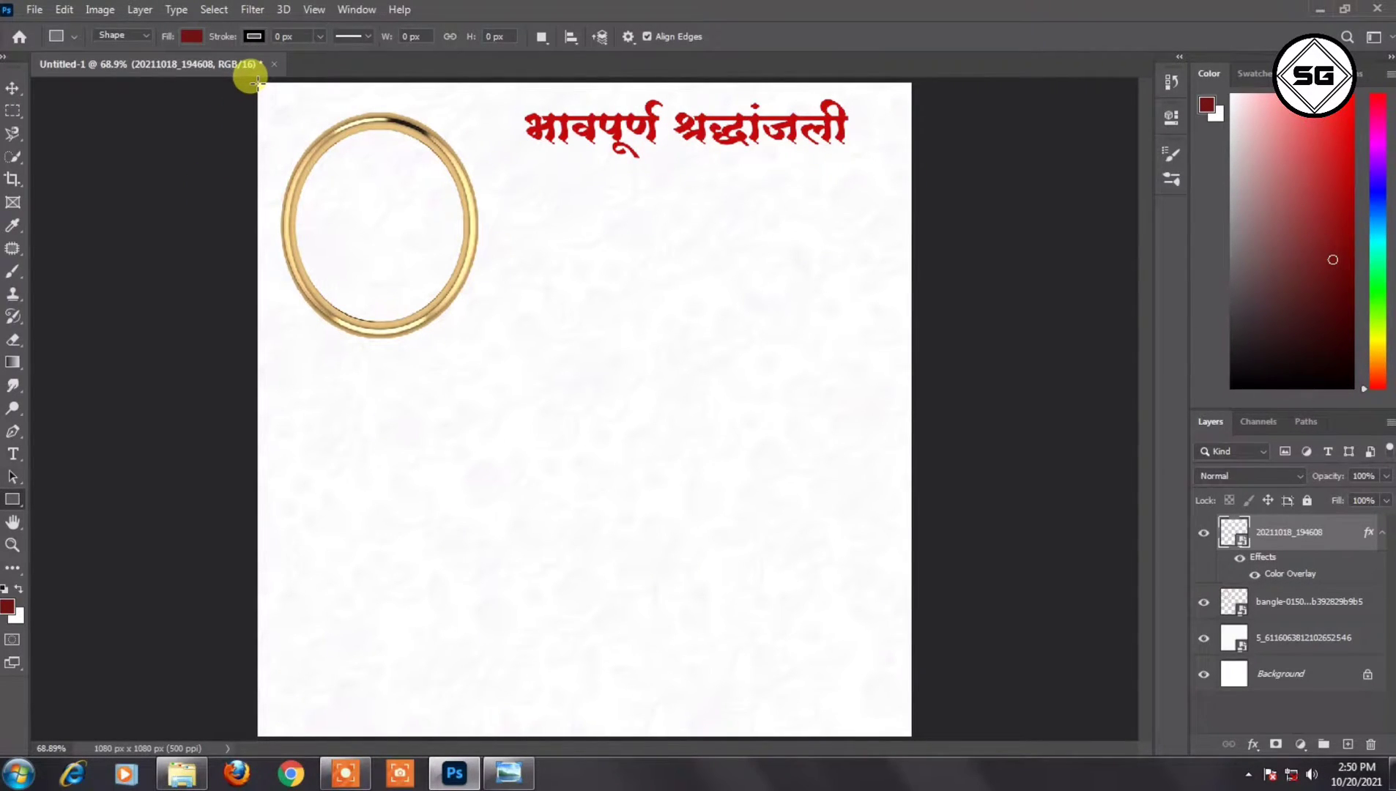
{"action": "left_click_drag", "start_coordinate": [256, 80], "coordinate": [908, 736]}
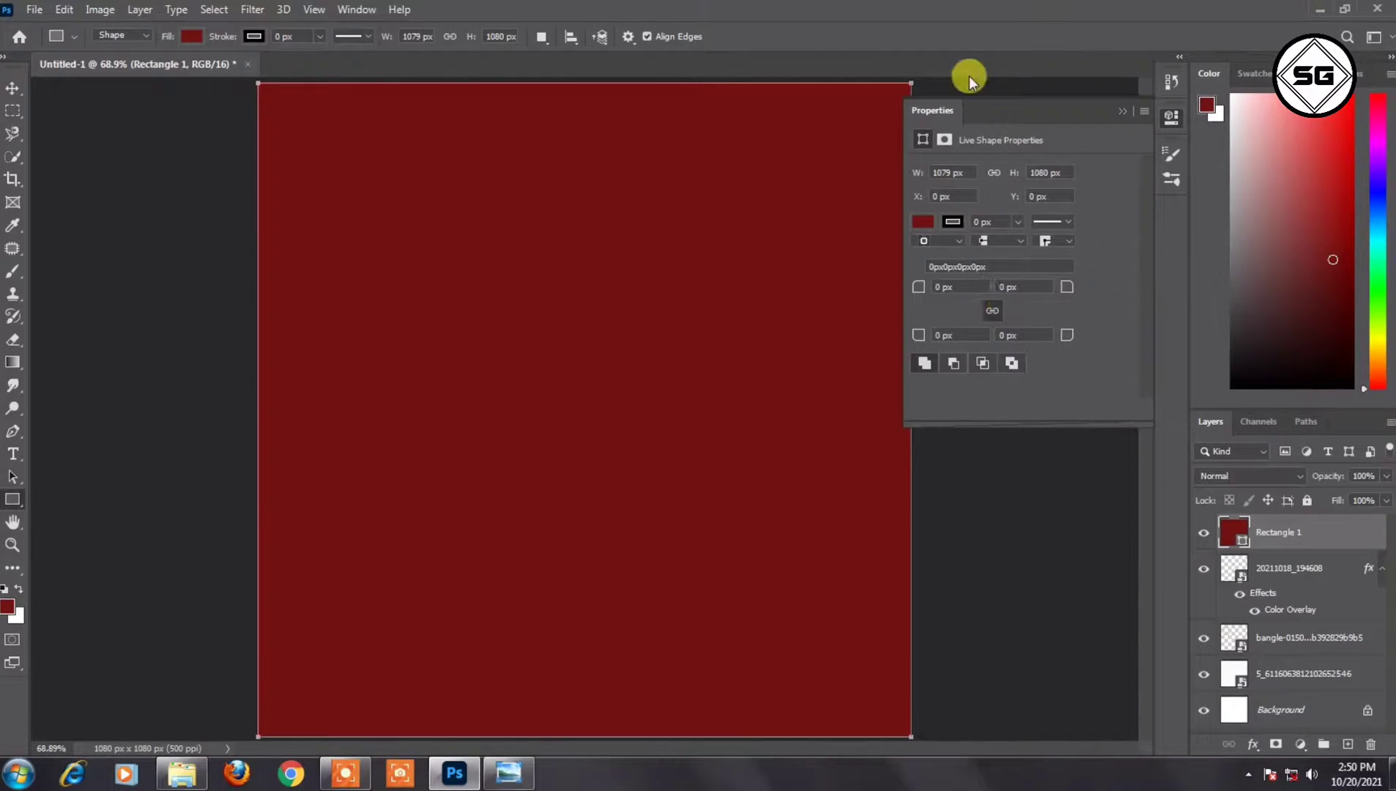
{"action": "left_click", "coordinate": [931, 218]}
{"action": "left_click", "coordinate": [932, 254]}
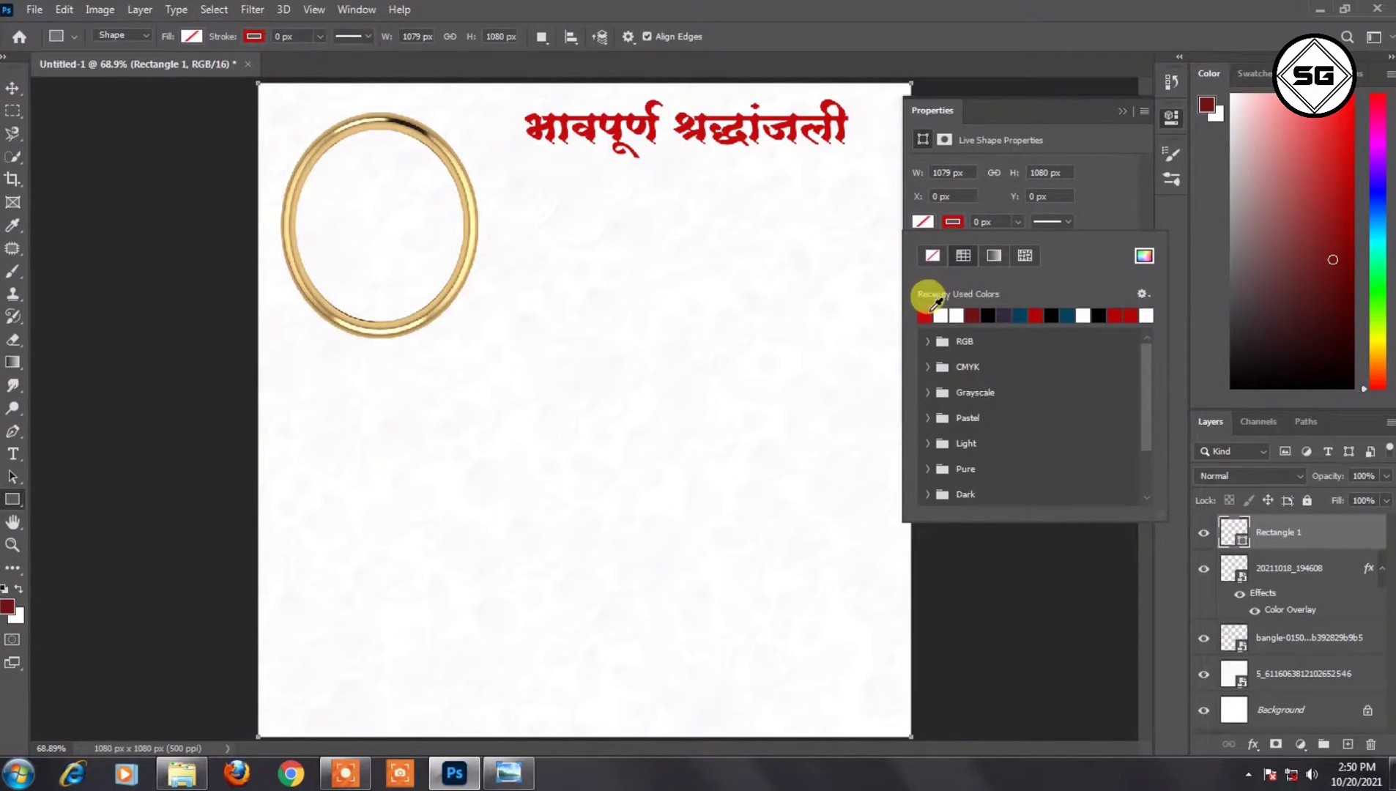
{"action": "left_click", "coordinate": [1016, 220]}
{"action": "left_click_drag", "start_coordinate": [1026, 243], "coordinate": [1034, 241]}
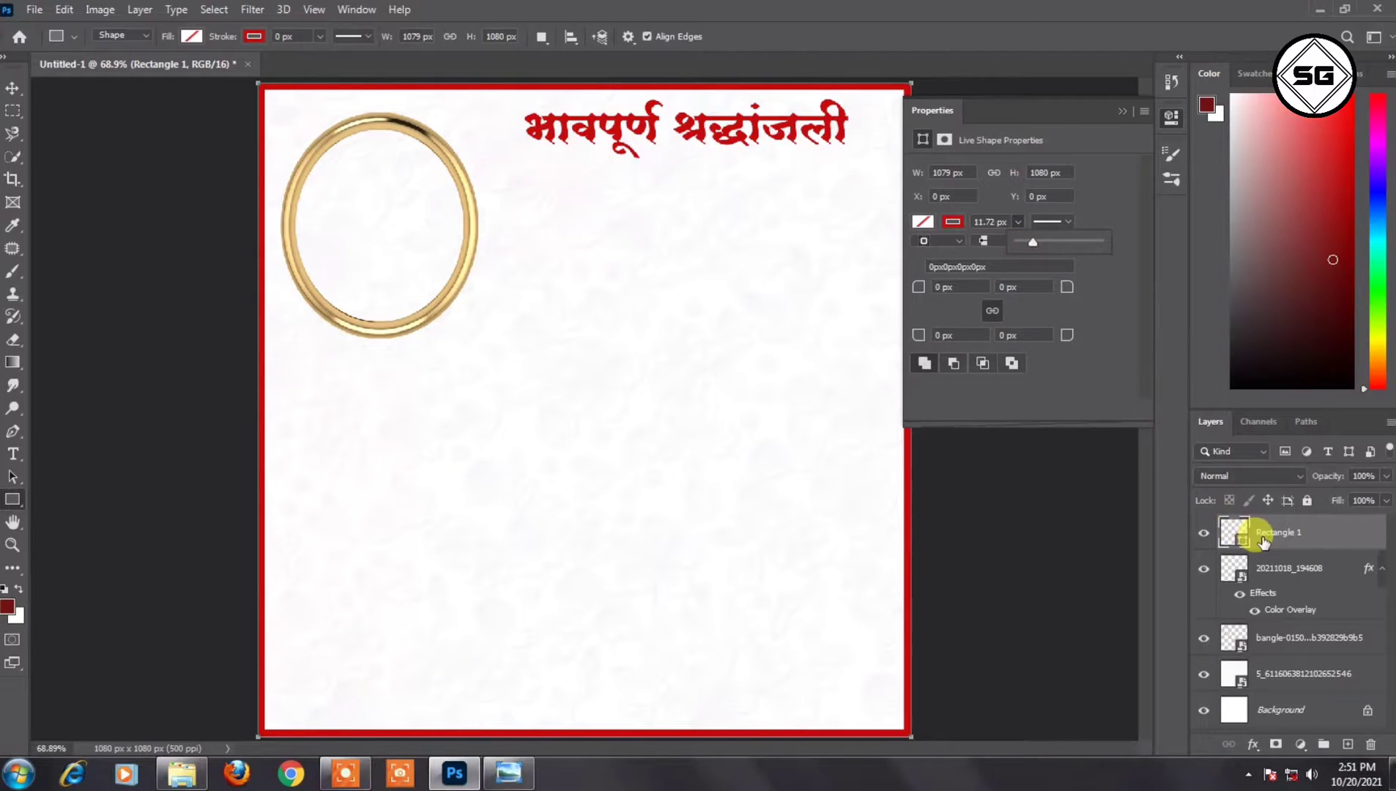
{"action": "left_click", "coordinate": [1263, 542]}
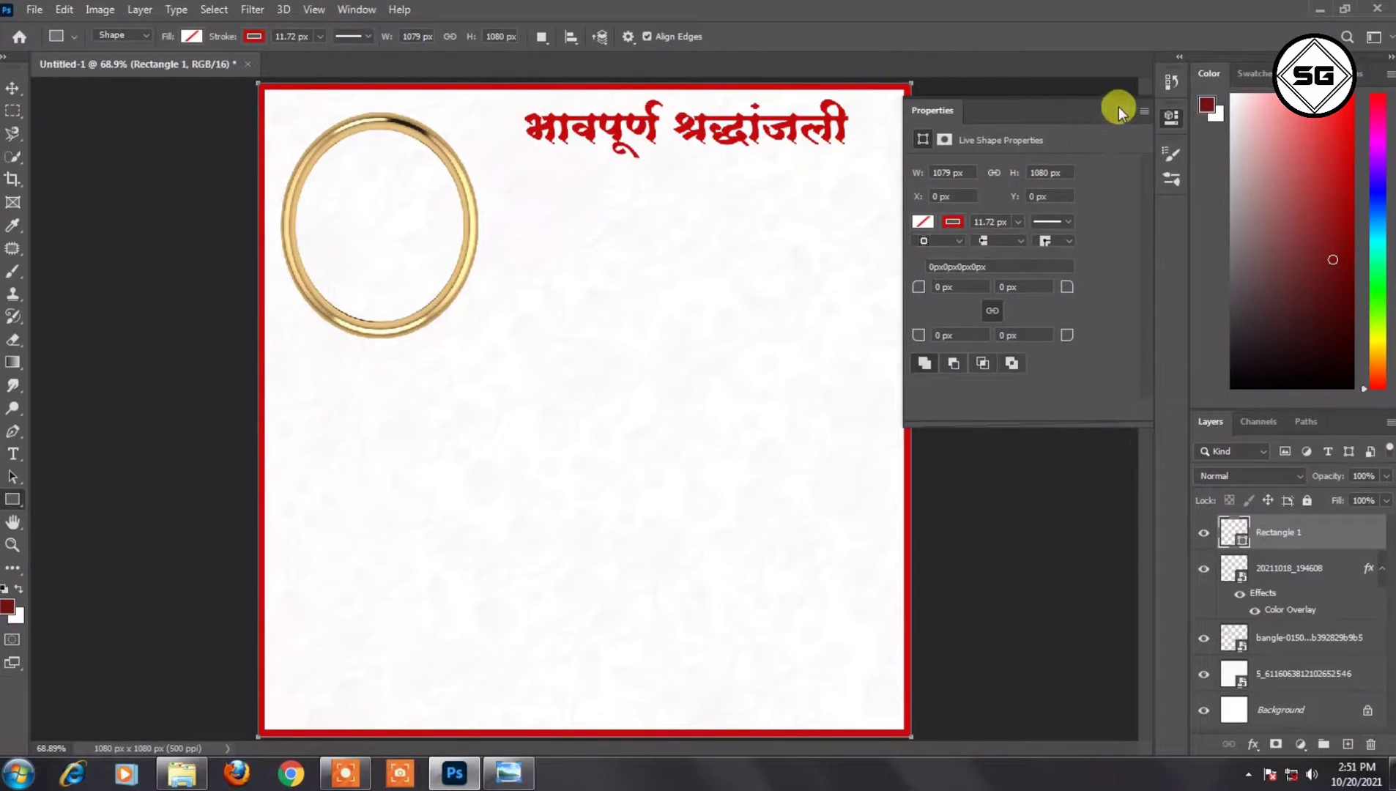
{"action": "left_click", "coordinate": [1117, 110]}
{"action": "left_click", "coordinate": [1271, 562]}
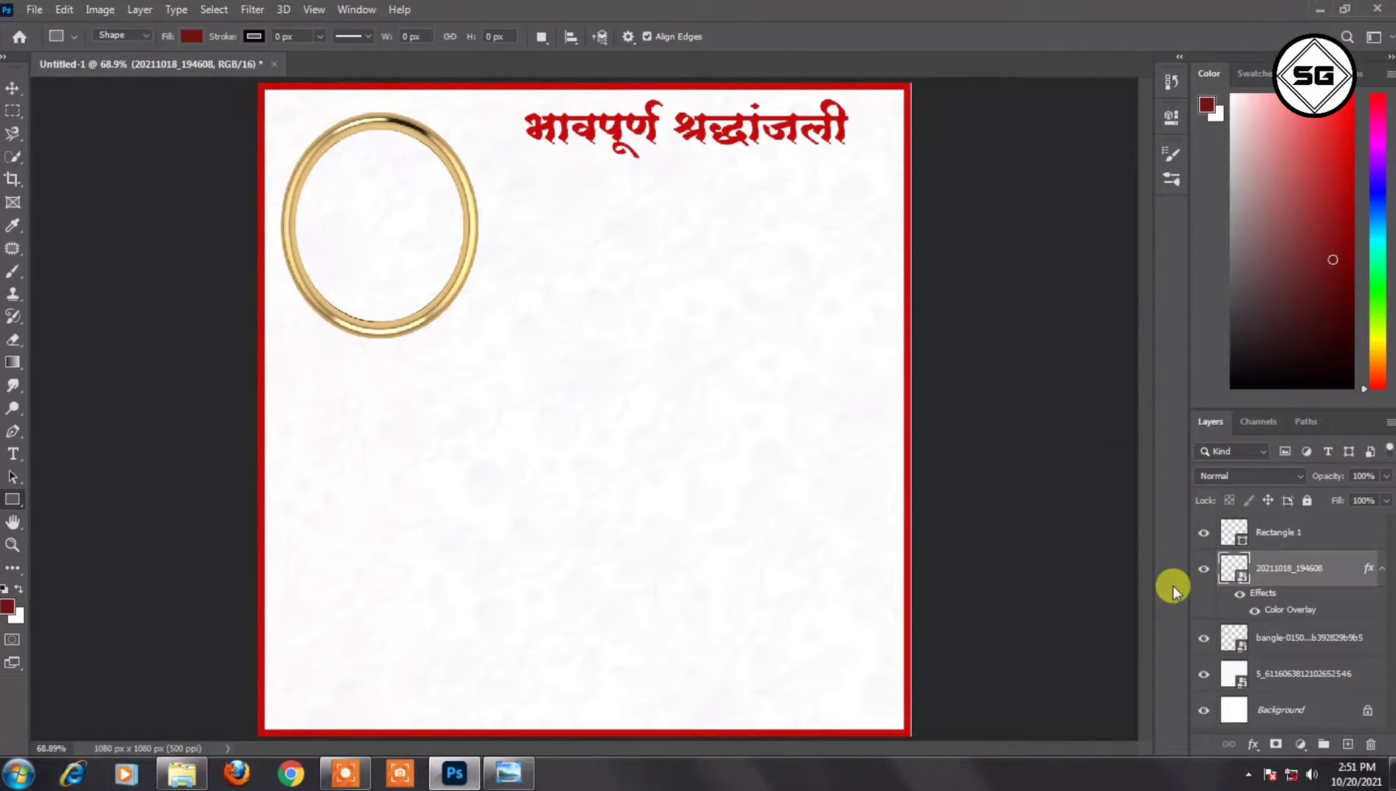
- Shift the red frame slightly sideways and widen it to 1081 px without locked proportions to cover both canvas edges
{"action": "key", "text": "ctrl+minus"}
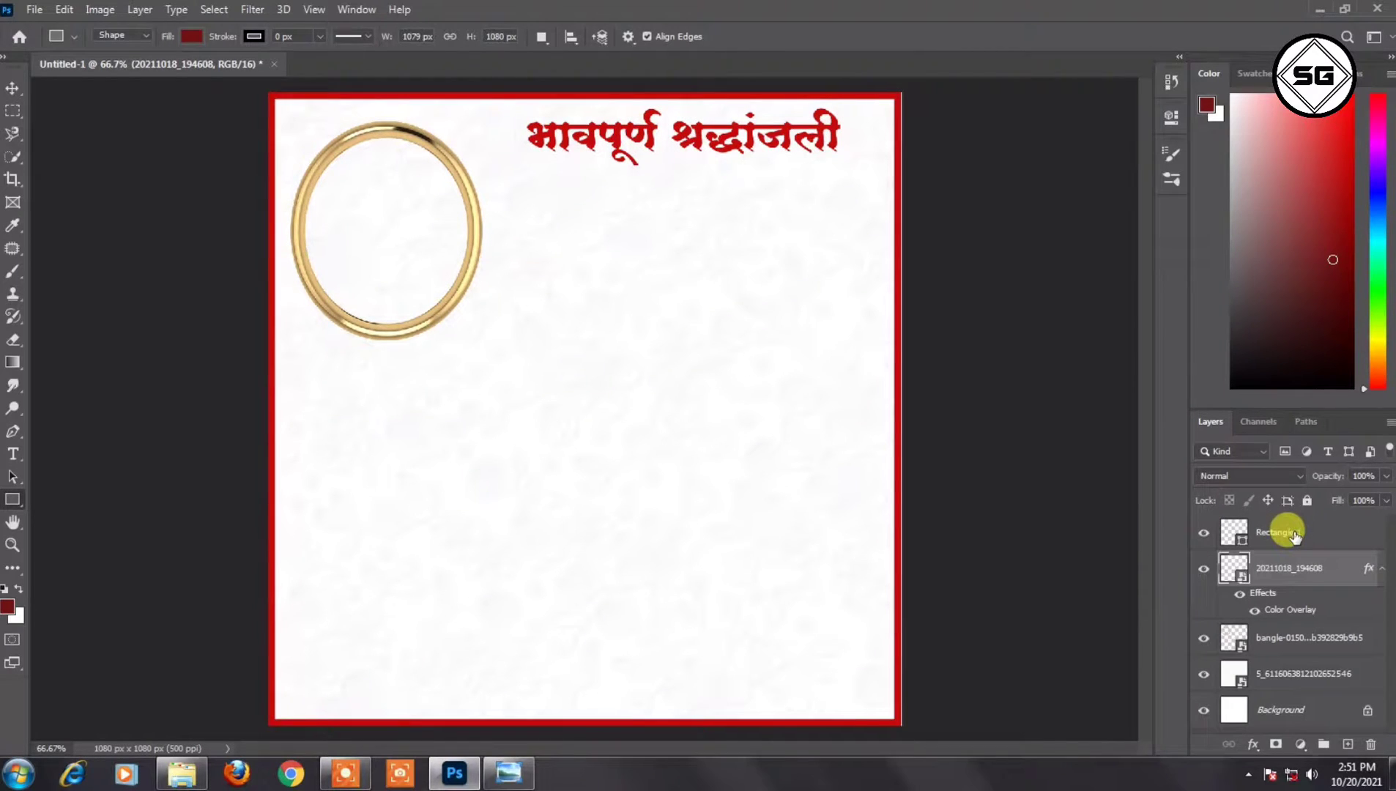
{"action": "left_click", "coordinate": [1281, 540]}
{"action": "key", "text": "ctrl+t"}
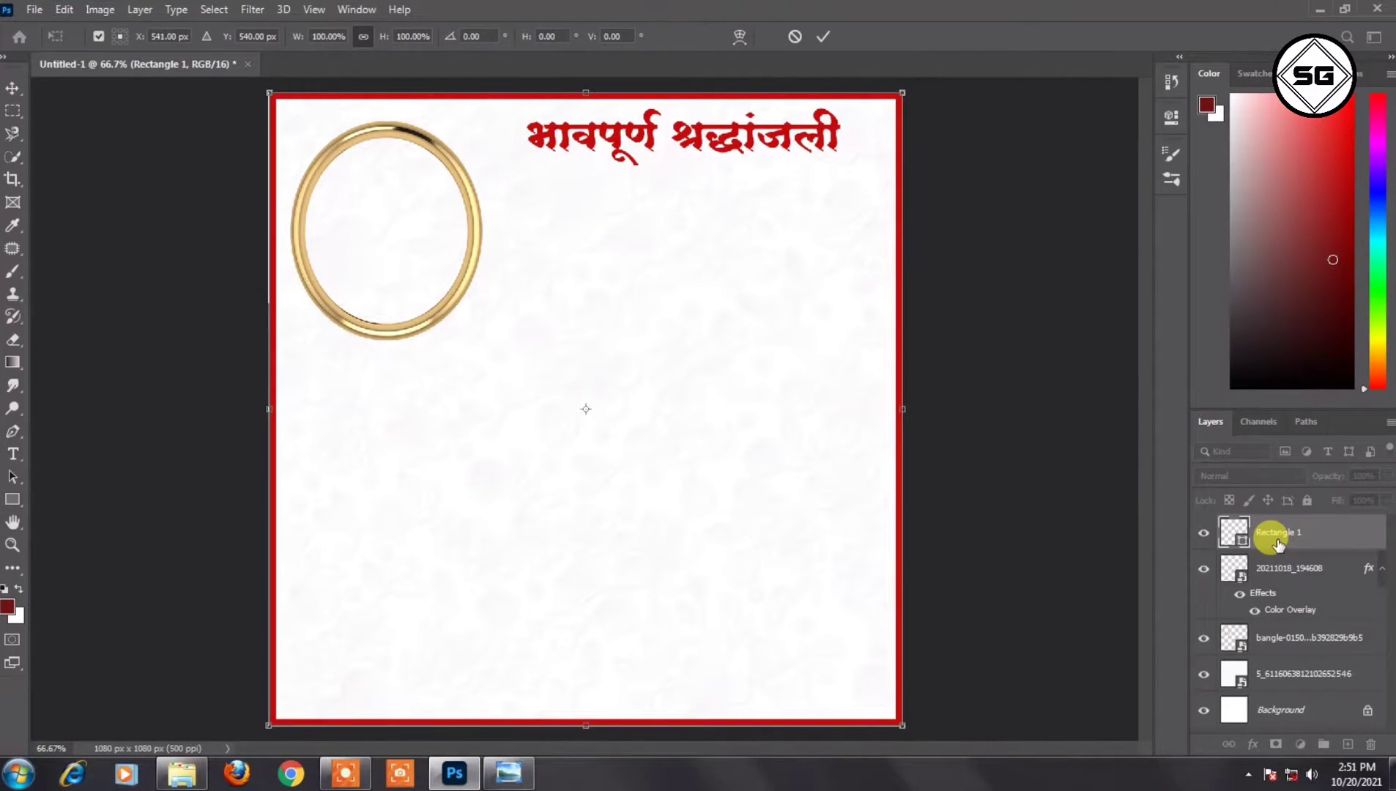
{"action": "key", "text": "Return"}
{"action": "left_click", "coordinate": [1248, 569]}
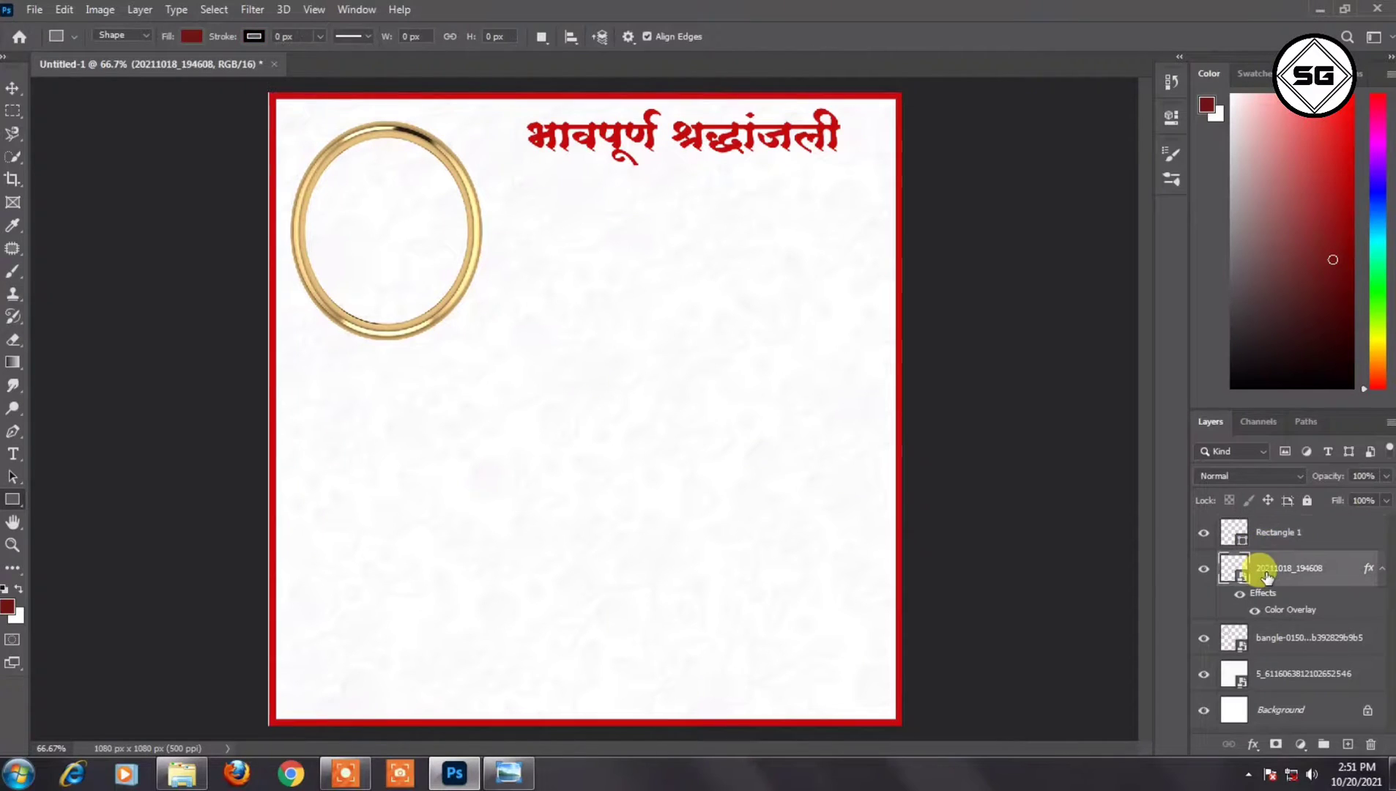
{"action": "left_click", "coordinate": [1270, 542]}
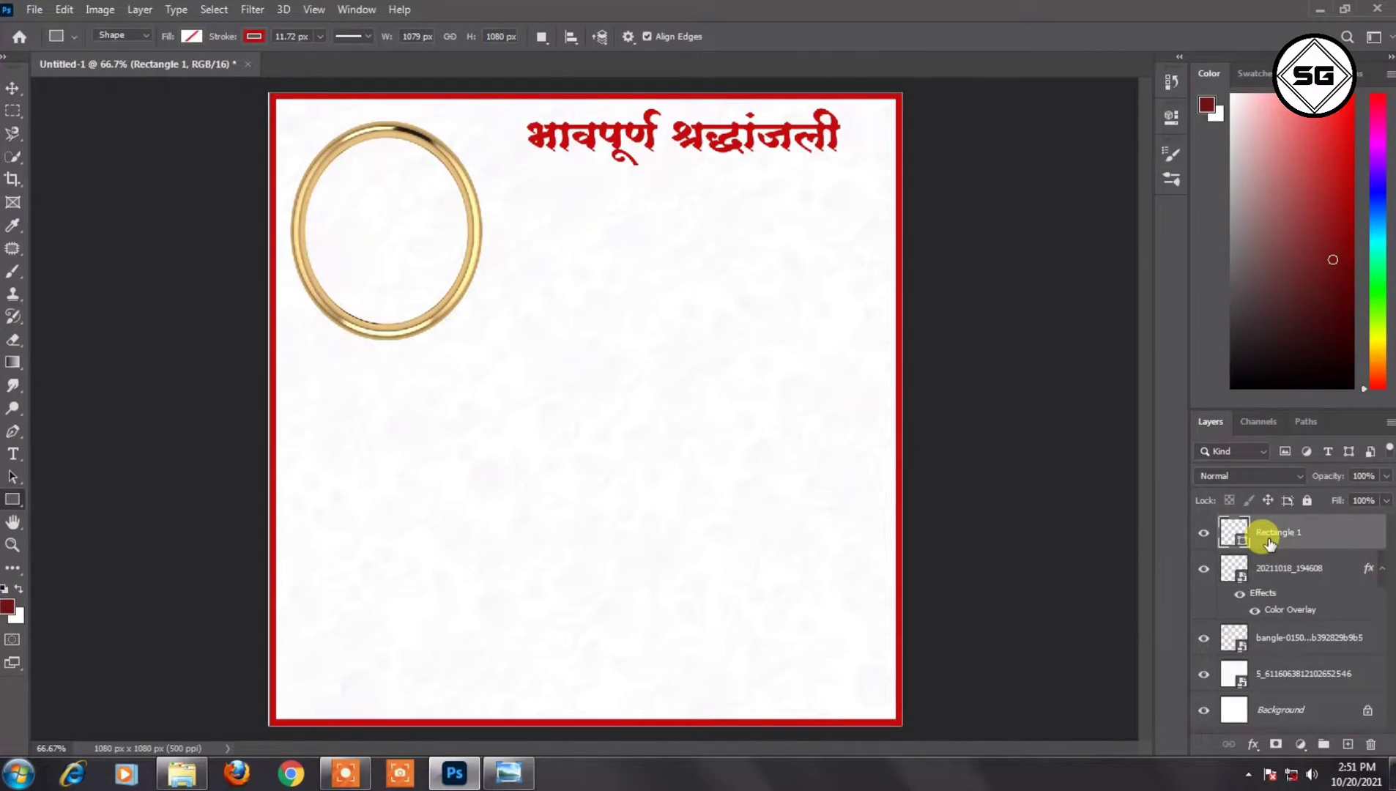
{"action": "key", "text": "ctrl+t"}
{"action": "left_click", "coordinate": [363, 37]}
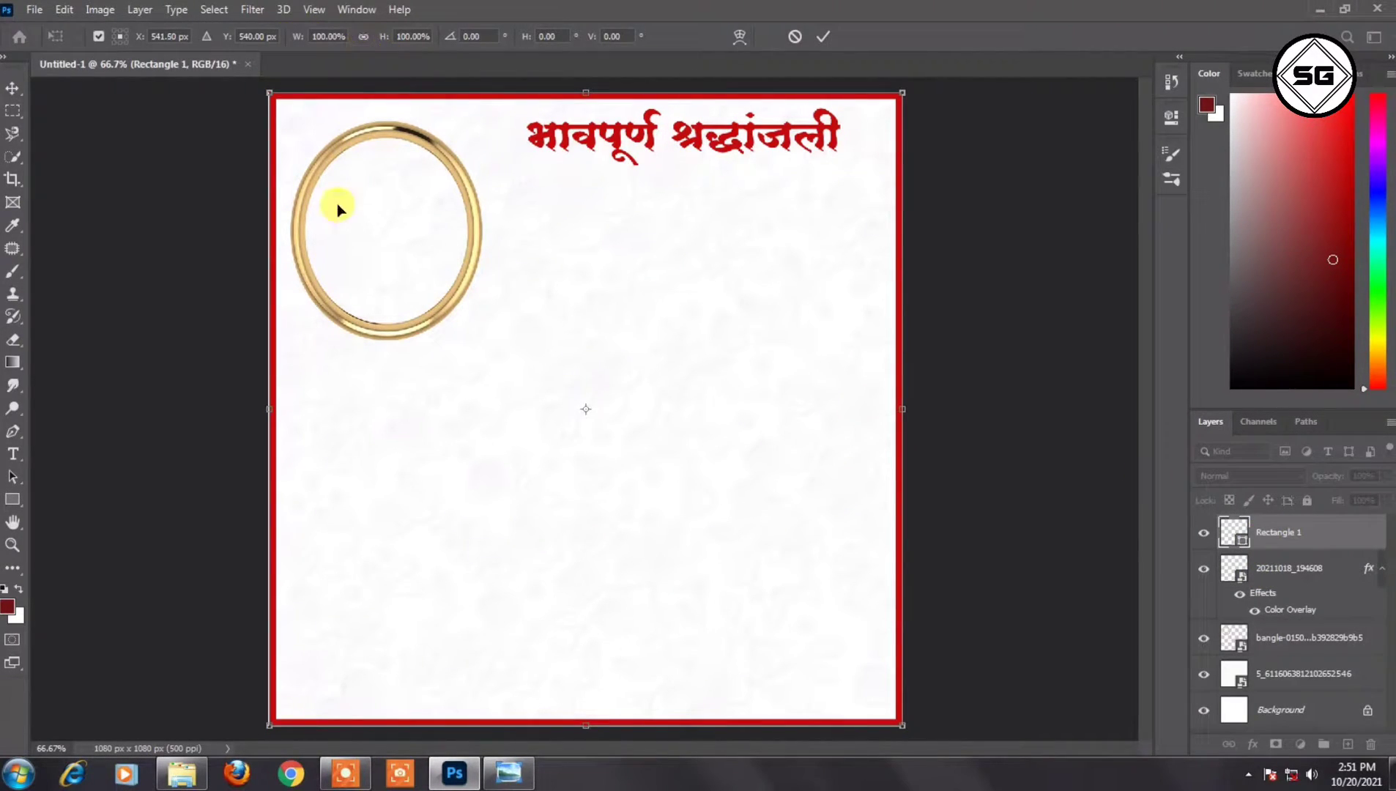
{"action": "mouse_move", "coordinate": [267, 409]}
{"action": "left_mouse_down"}
{"action": "mouse_move", "coordinate": [256, 401]}
{"action": "mouse_move", "coordinate": [265, 409]}
{"action": "left_mouse_up"}
{"action": "left_click", "coordinate": [1259, 575]}
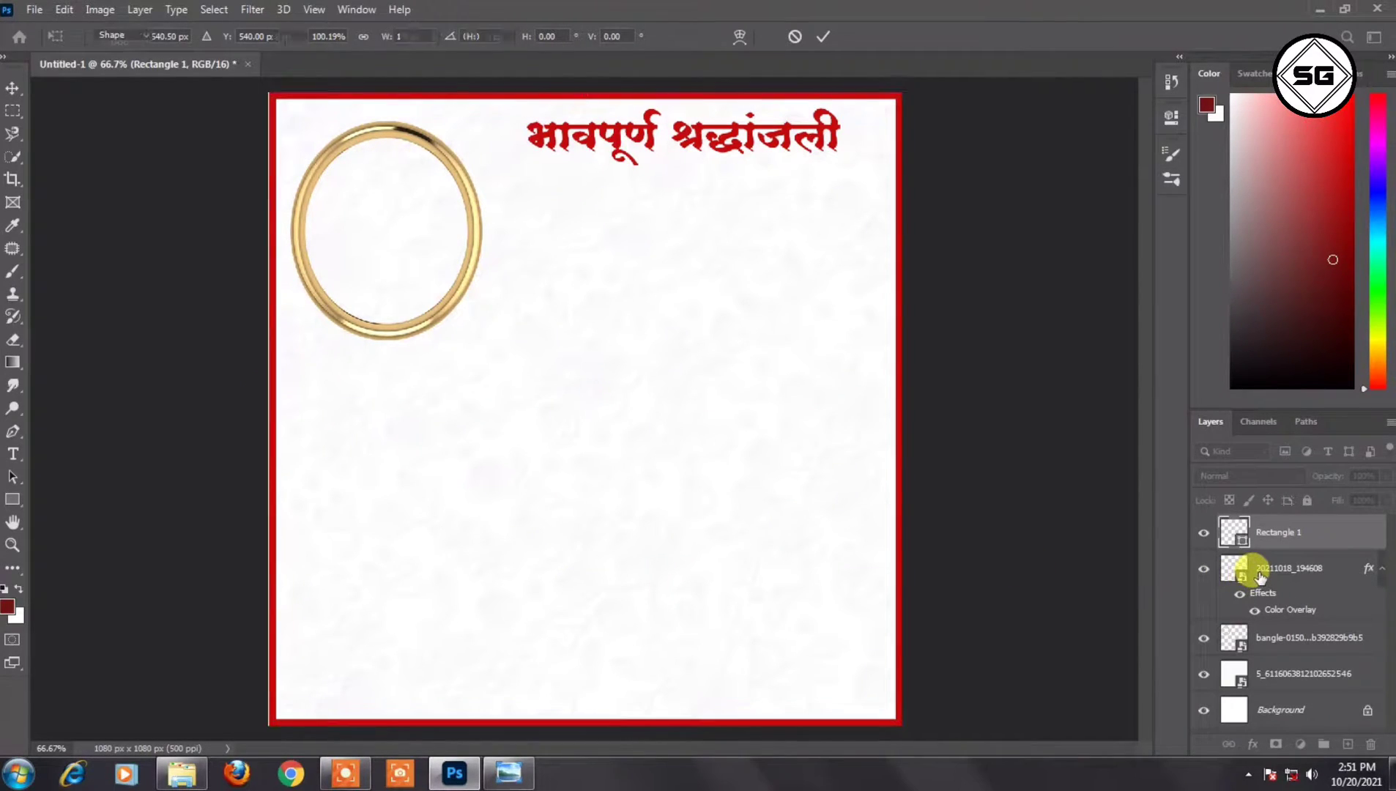
{"action": "left_click", "coordinate": [1310, 539]}
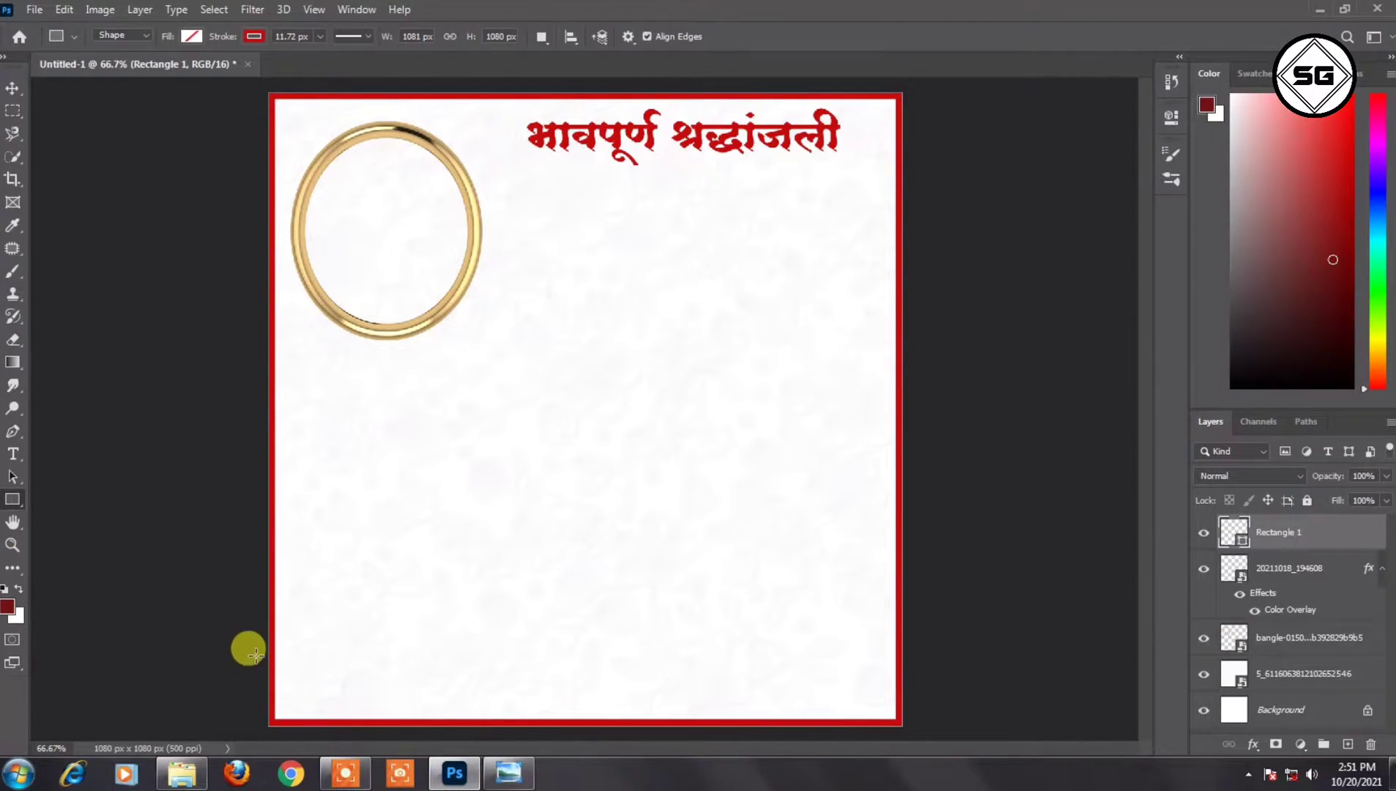
- Draw a band of about 1105 × 149 px across the bottom of the canvas and fill it with the recent red
{"action": "mouse_move", "coordinate": [266, 639]}
{"action": "left_mouse_down"}
{"action": "mouse_move", "coordinate": [664, 709]}
{"action": "mouse_move", "coordinate": [914, 727]}
{"action": "left_mouse_up"}
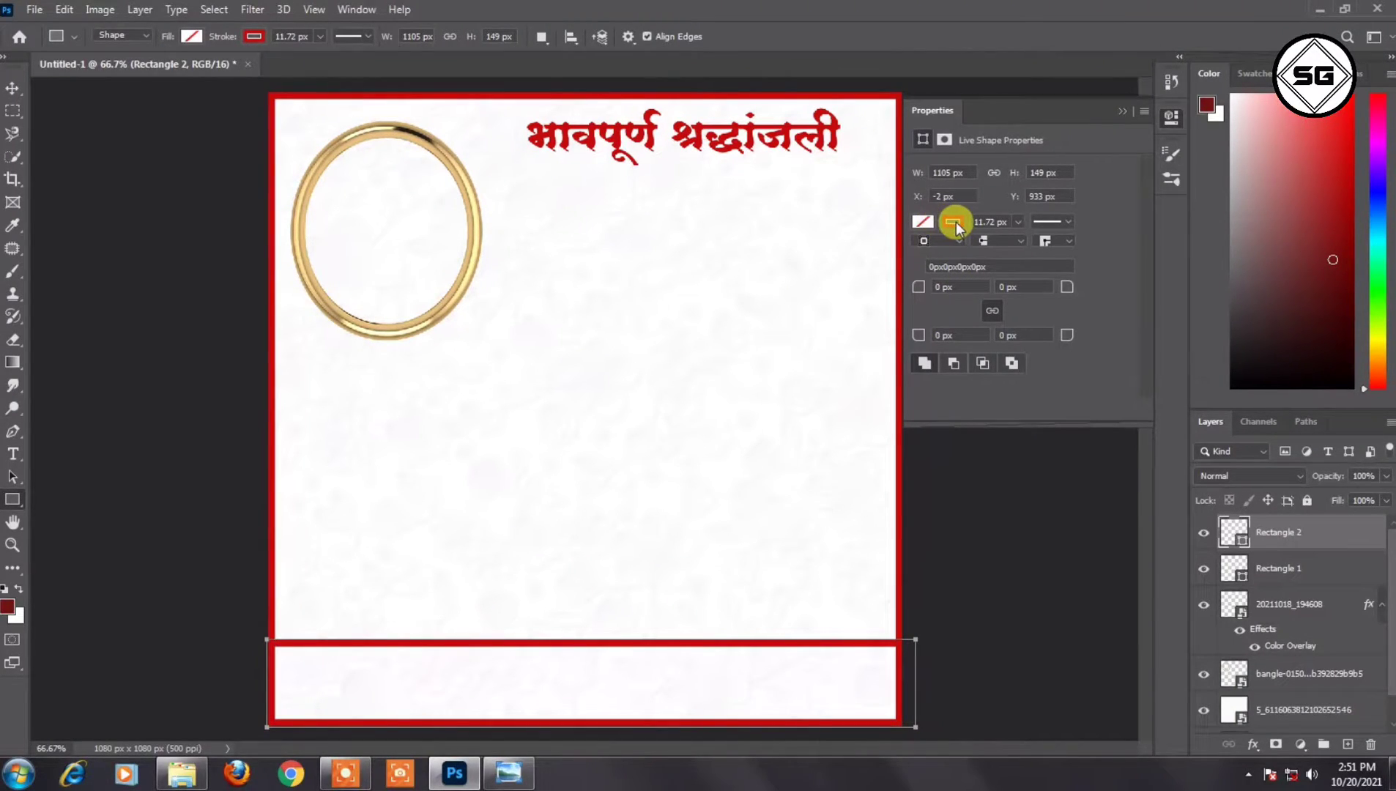
{"action": "left_click", "coordinate": [927, 221]}
{"action": "left_click", "coordinate": [927, 315]}
{"action": "left_click", "coordinate": [1126, 109]}
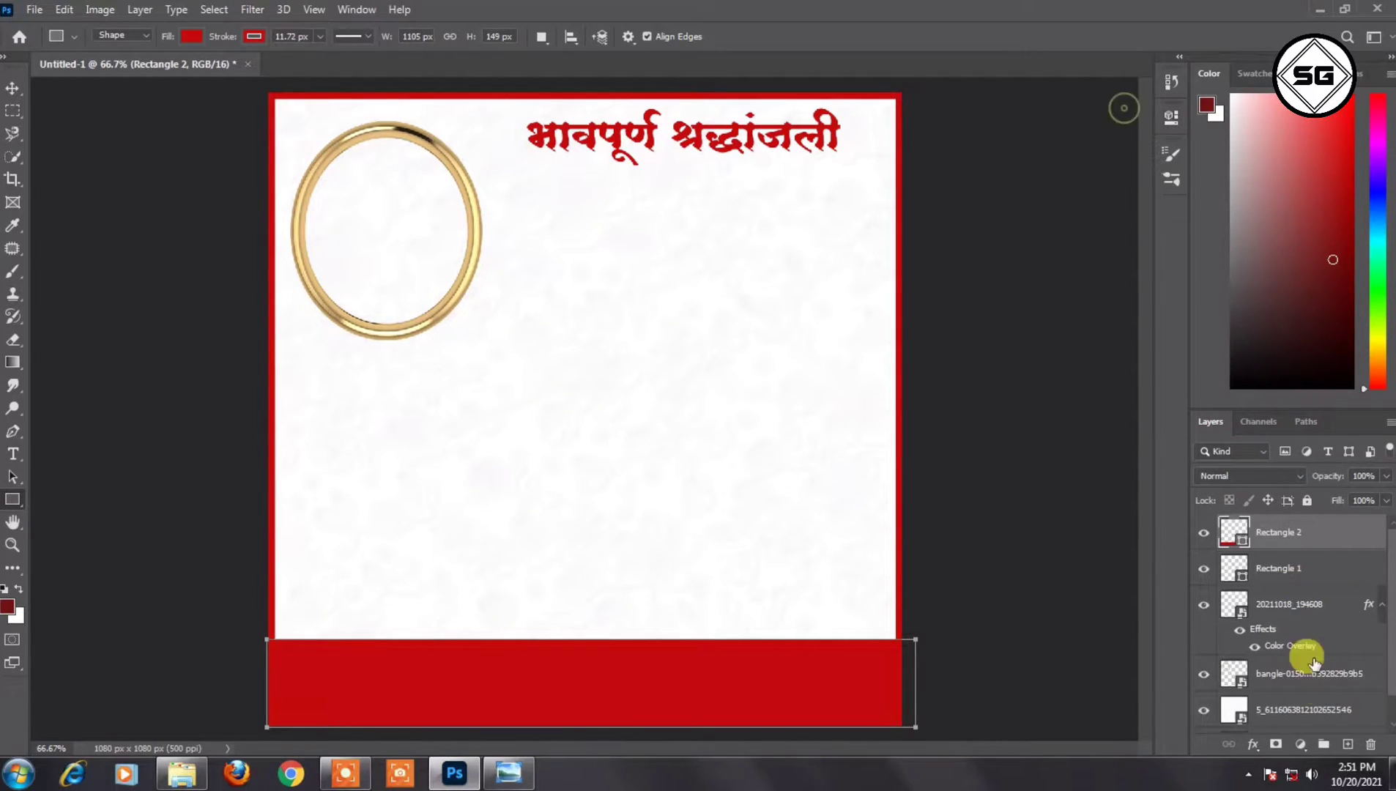
{"action": "left_click", "coordinate": [1300, 606]}
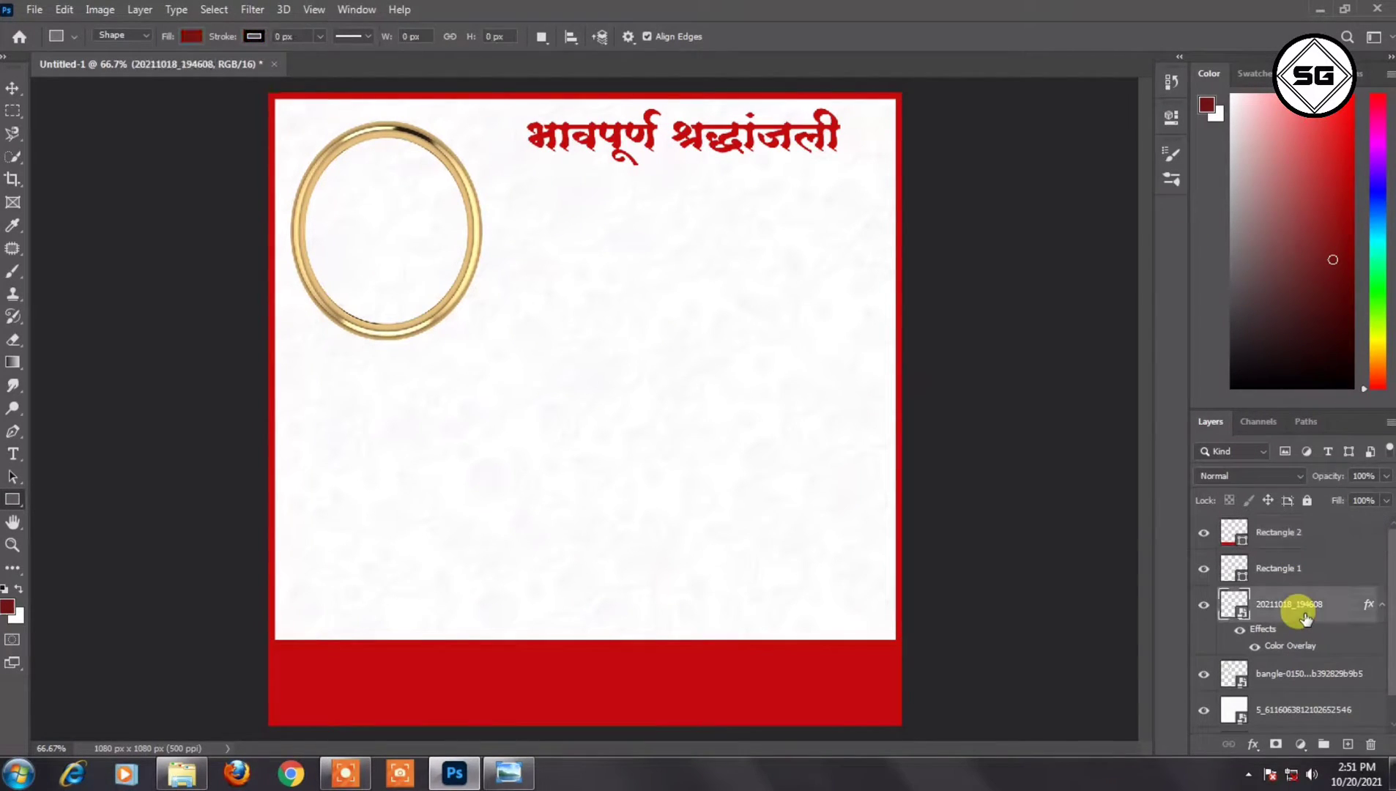
- Nudge the red bottom band slightly downward and commit the transform
{"action": "left_click", "coordinate": [1276, 543]}
{"action": "key", "text": "ctrl+t"}
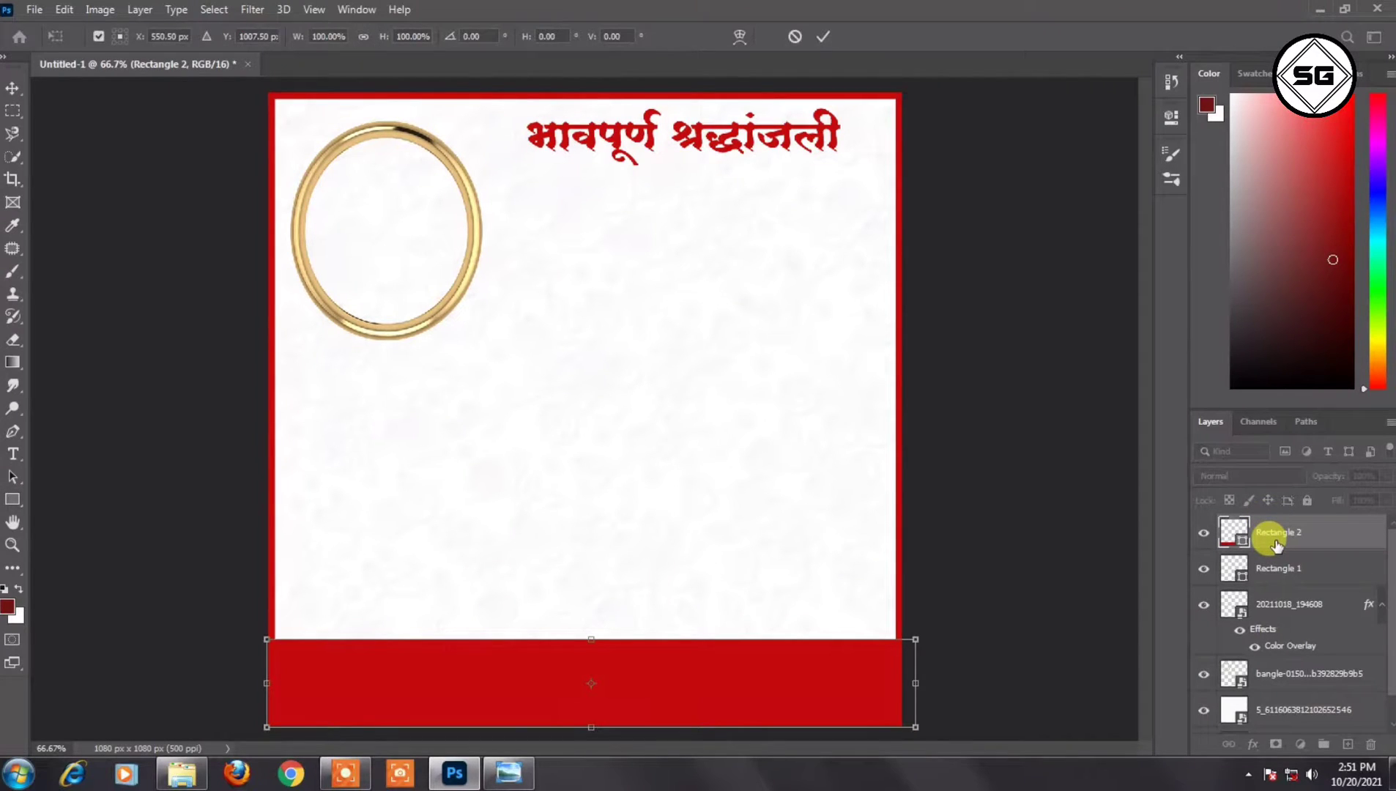
{"action": "key", "text": "Down"}
{"action": "key", "text": "Down"}
{"action": "key", "text": "Down"}
{"action": "key", "text": "Down"}
{"action": "key", "text": "Down"}
{"action": "key", "text": "Return"}
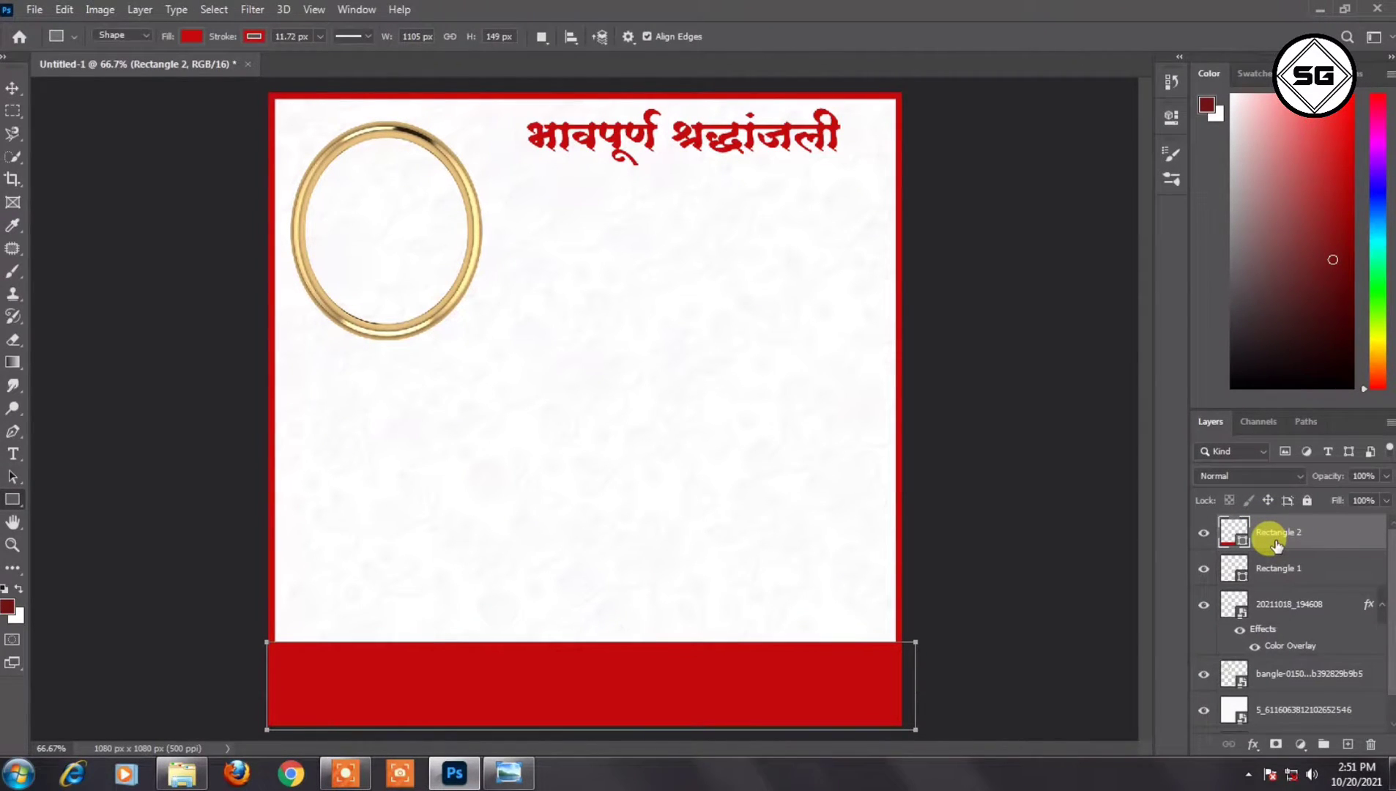
{"action": "key", "text": "ctrl+plus"}
{"action": "key", "text": "ctrl+0"}
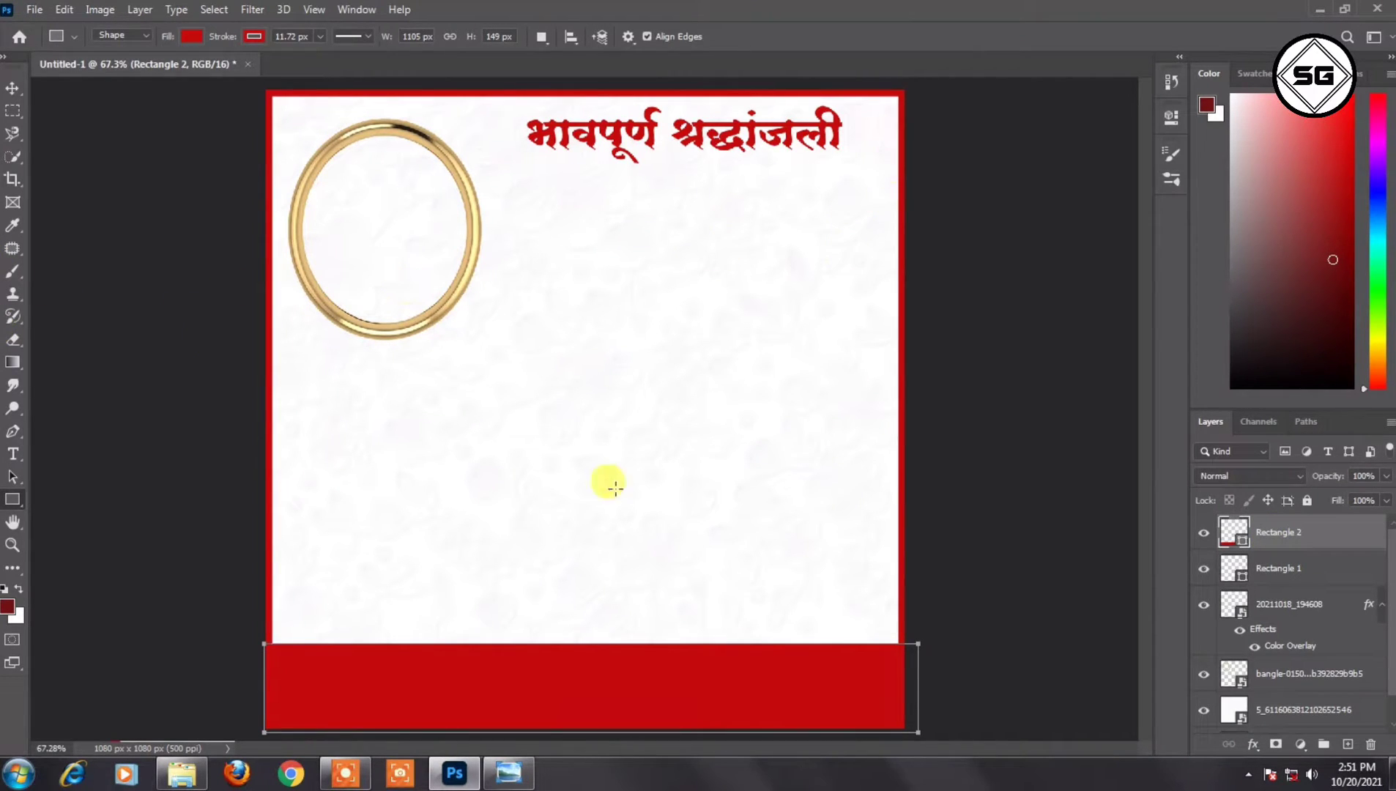
- Place the lamp image IMG_20210215_232543, shrink it beside the ring's lower right, and move its layer below both rectangles
{"action": "left_click", "coordinate": [183, 783]}
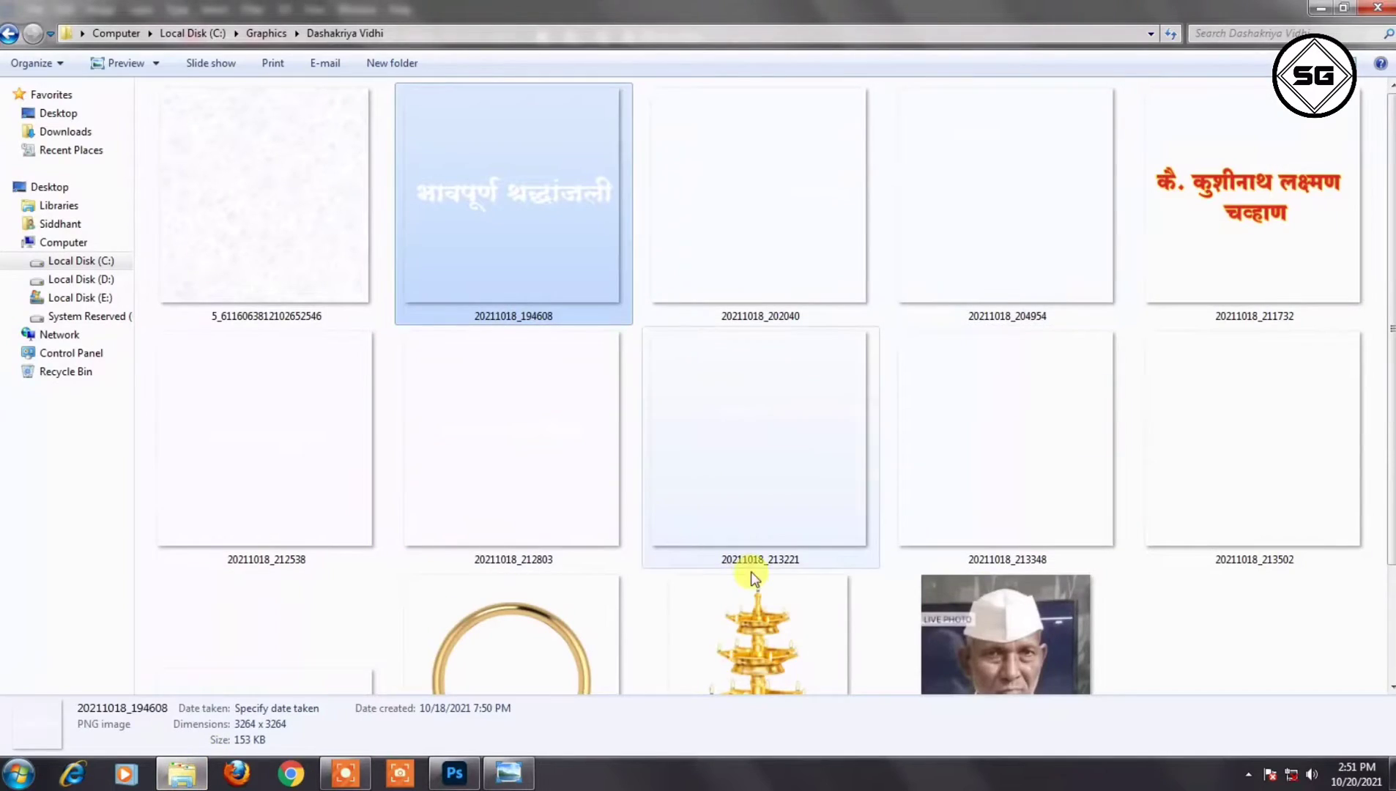
{"action": "left_click", "coordinate": [783, 643]}
{"action": "left_click_drag", "start_coordinate": [743, 586], "coordinate": [514, 586]}
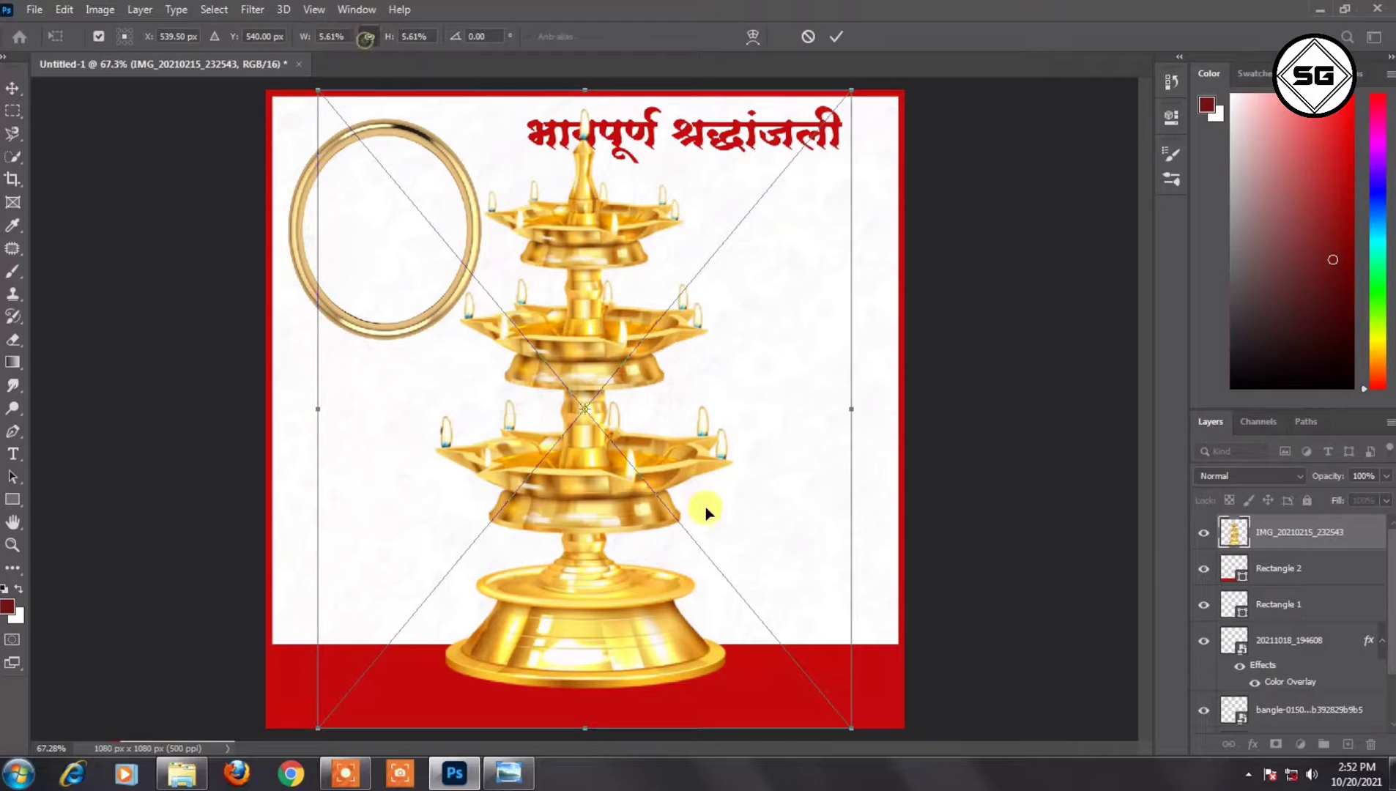
{"action": "left_click_drag", "start_coordinate": [851, 408], "coordinate": [535, 296]}
{"action": "left_click_drag", "start_coordinate": [1260, 535], "coordinate": [1293, 663]}
- Enlarge the gold ring frame slightly and commit the transform
{"action": "left_click", "coordinate": [1303, 704]}
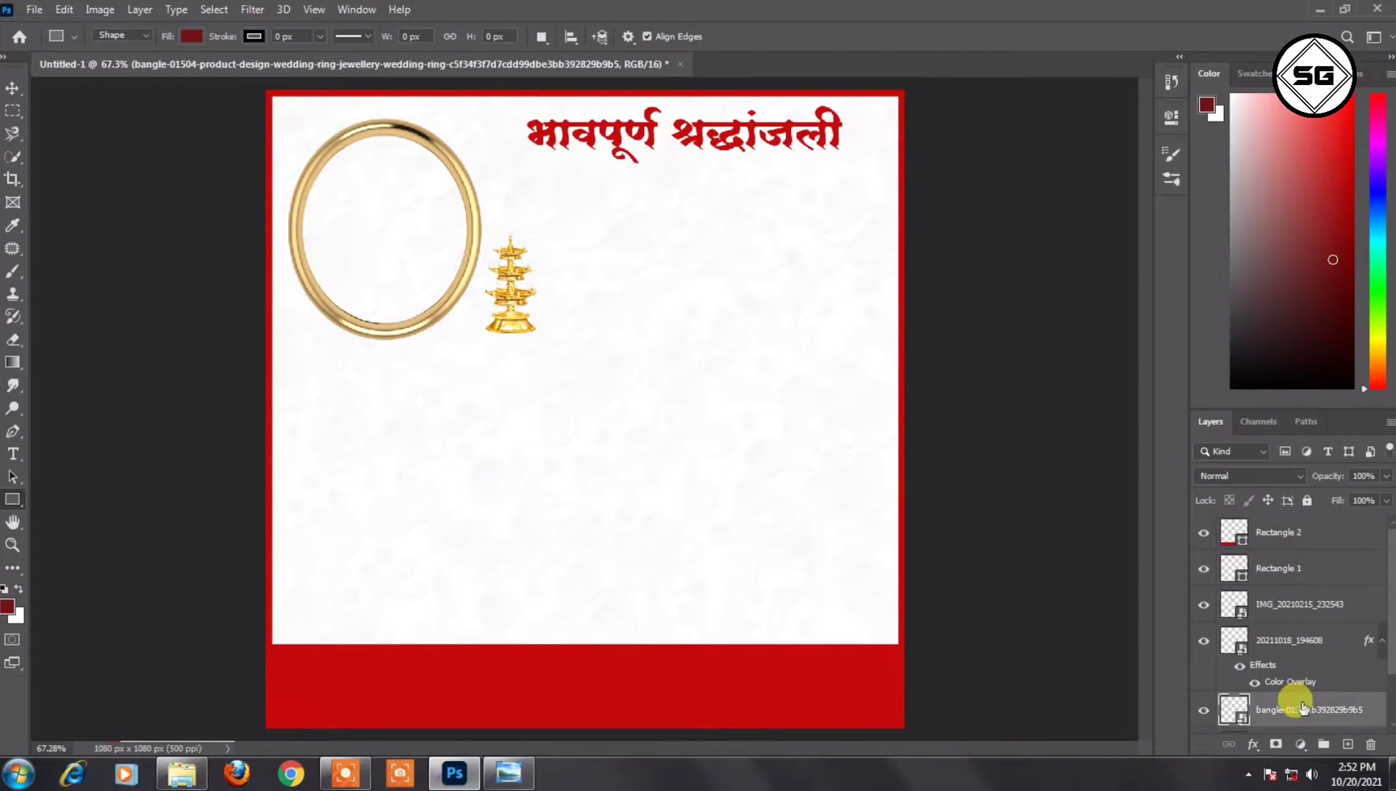
{"action": "key", "text": "ctrl+t"}
{"action": "left_click_drag", "start_coordinate": [514, 376], "coordinate": [508, 374]}
{"action": "key", "text": "Return"}
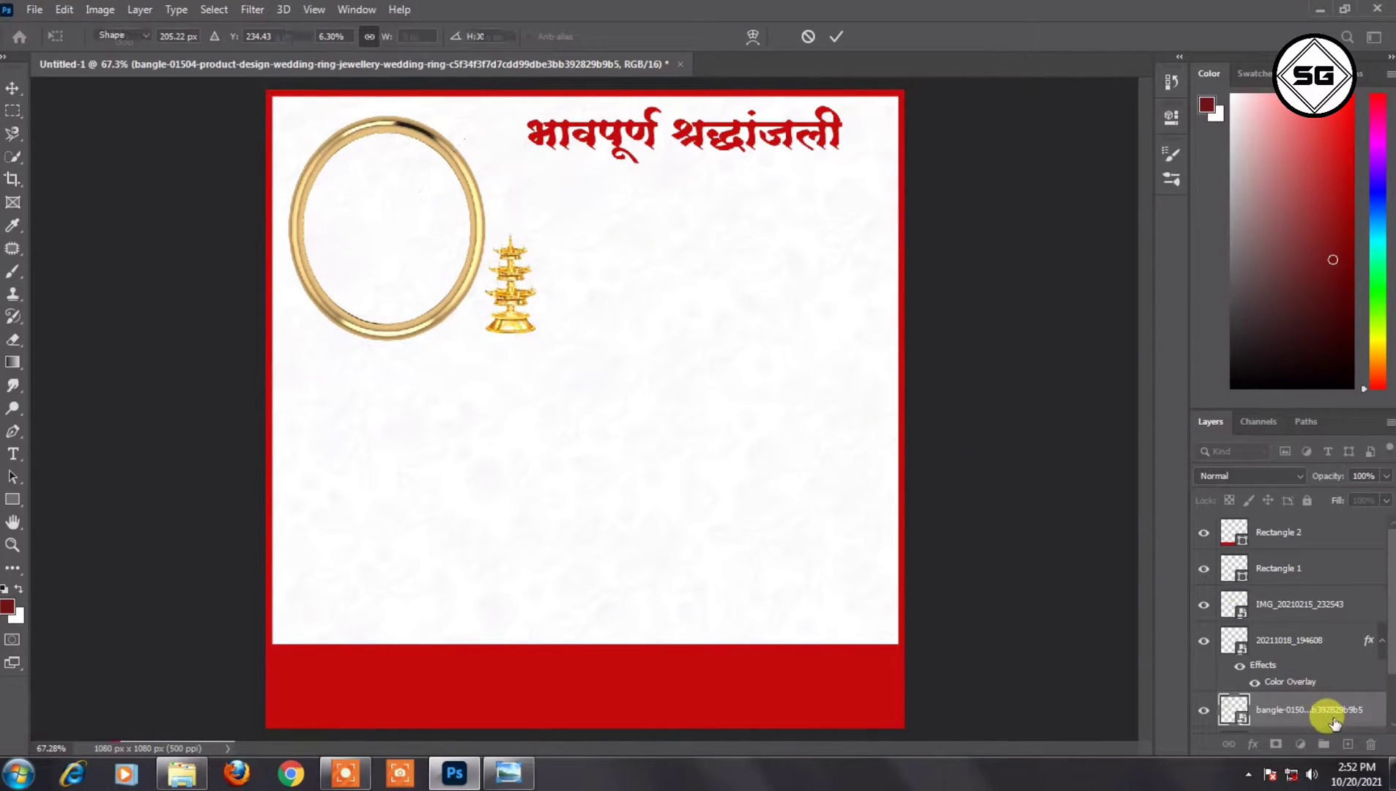
{"action": "key", "text": "u"}
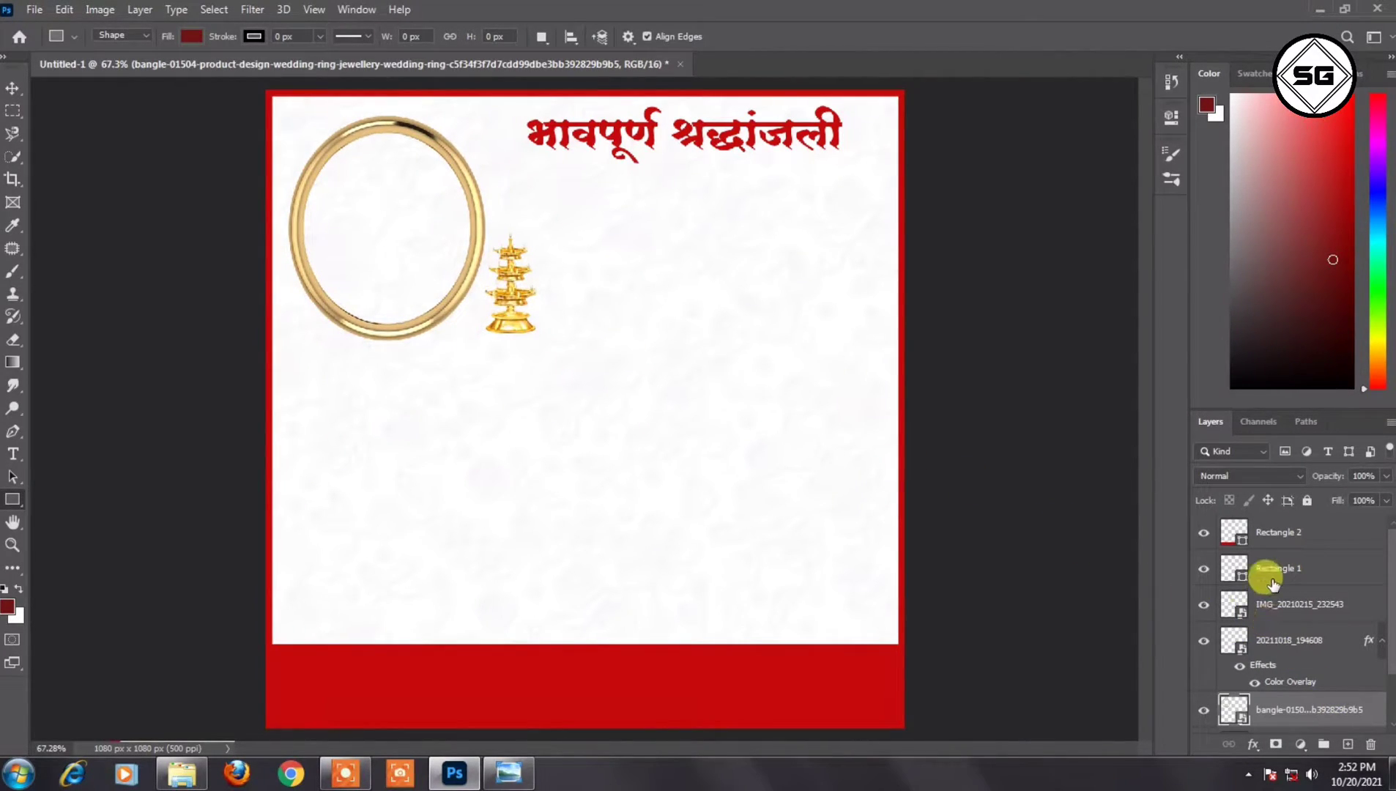
- Scale the lamp down slightly to 0.92% beside the ring
{"action": "left_click", "coordinate": [13, 88]}
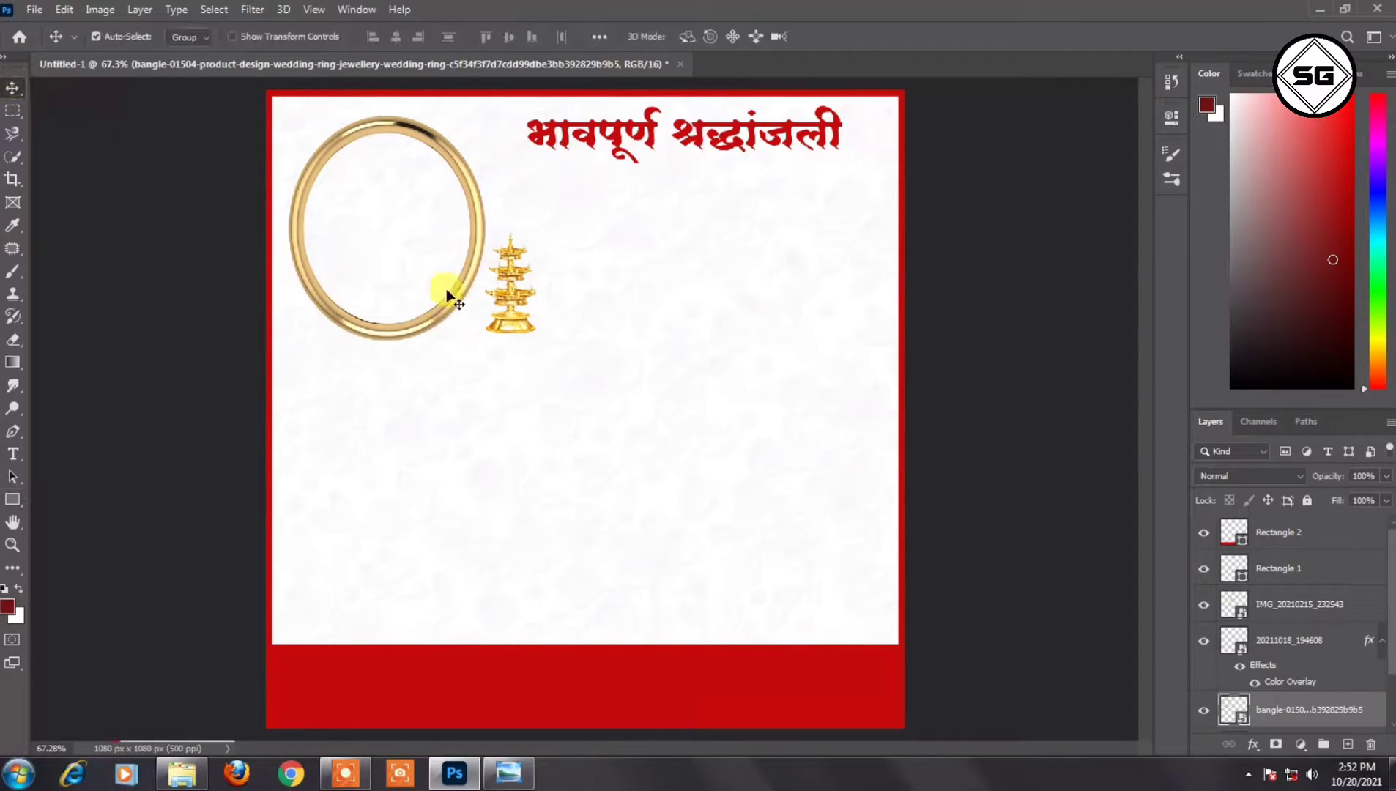
{"action": "left_click", "coordinate": [515, 325]}
{"action": "key", "text": "ctrl+t"}
{"action": "left_click_drag", "start_coordinate": [555, 284], "coordinate": [549, 284]}
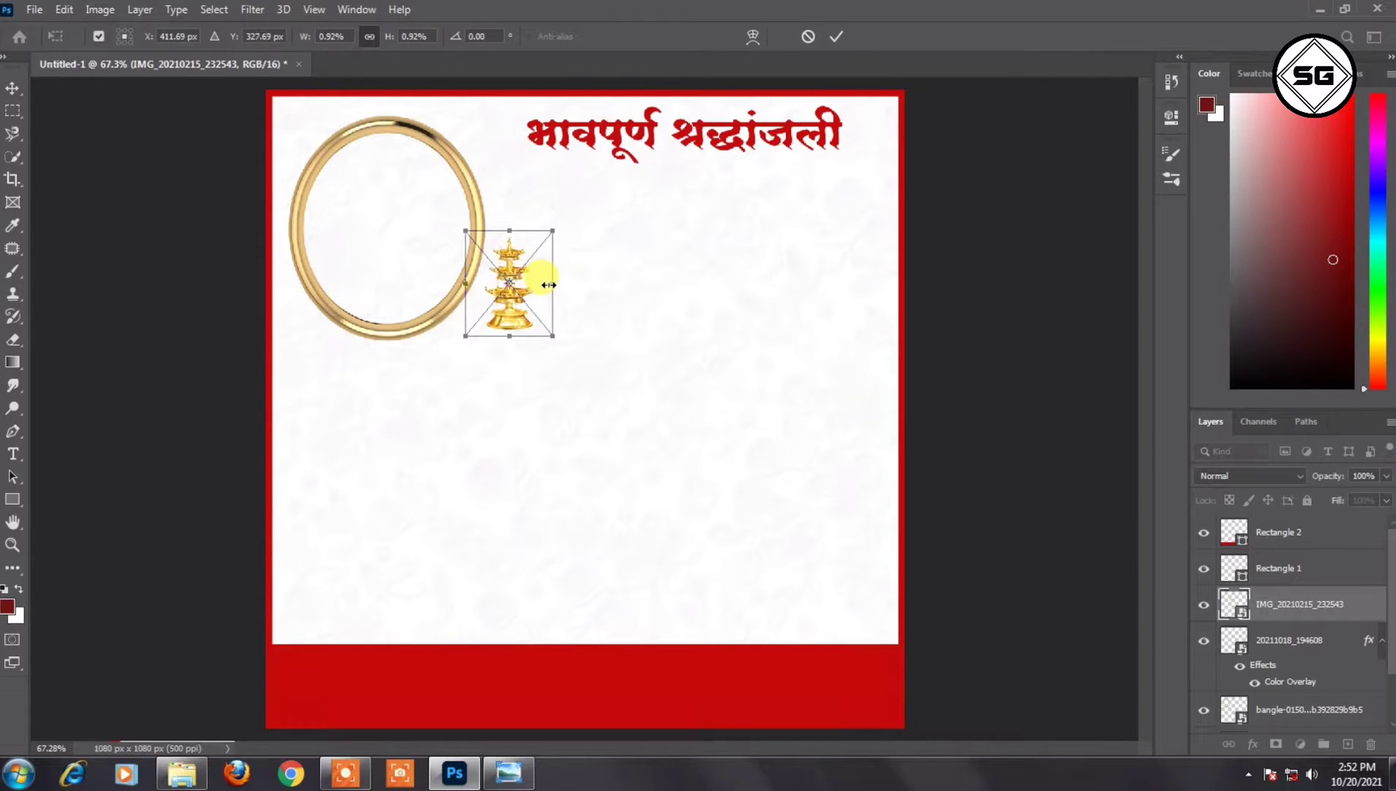
{"action": "key", "text": "Return"}
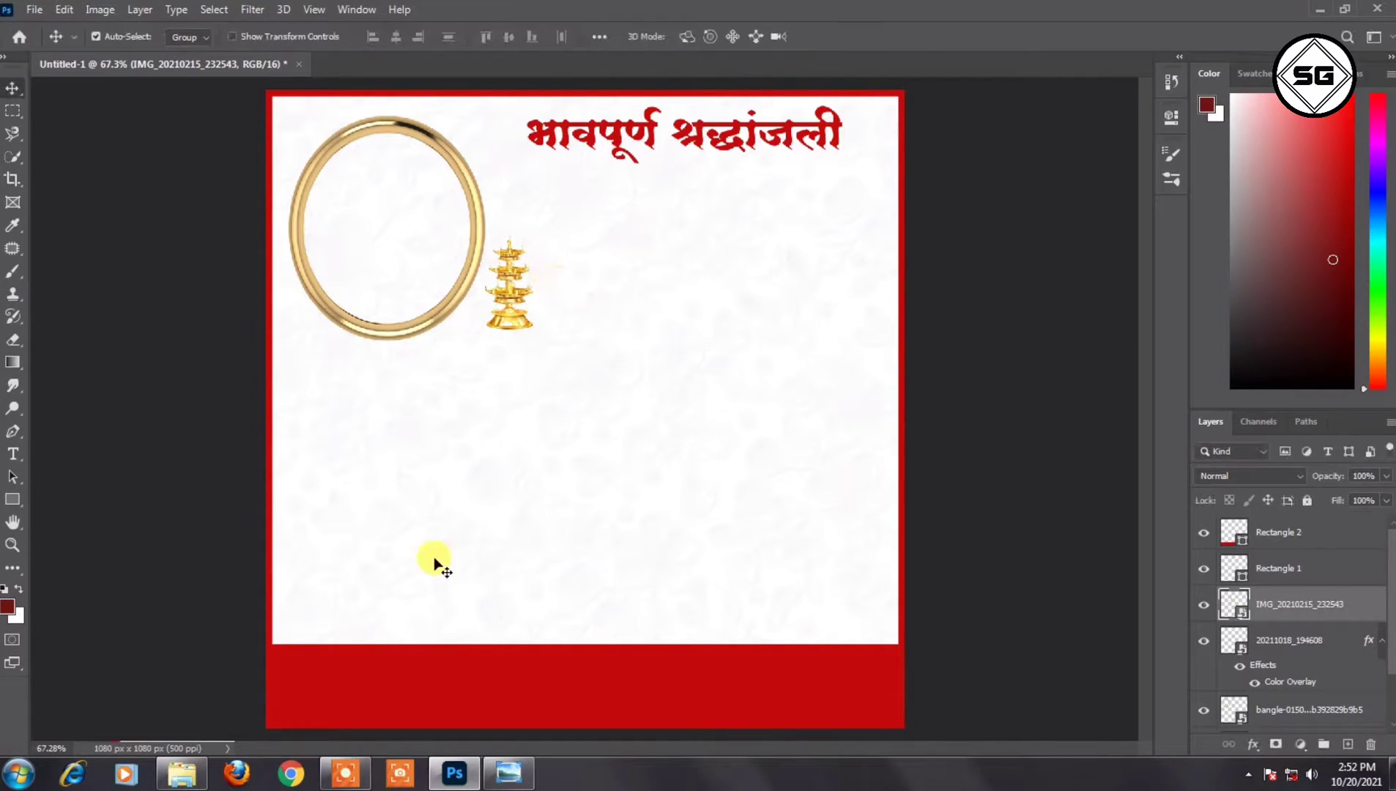
- Place the verse image 20211018_204954 from the Dashakriya Vidhi folder at its default size on the canvas
{"action": "left_click", "coordinate": [207, 782]}
{"action": "scroll", "coordinate": [545, 443], "scroll_direction": "up", "scroll_amount": 2}
{"action": "left_click", "coordinate": [570, 243]}
{"action": "left_click", "coordinate": [773, 268]}
{"action": "left_click_drag", "start_coordinate": [1093, 232], "coordinate": [515, 593]}
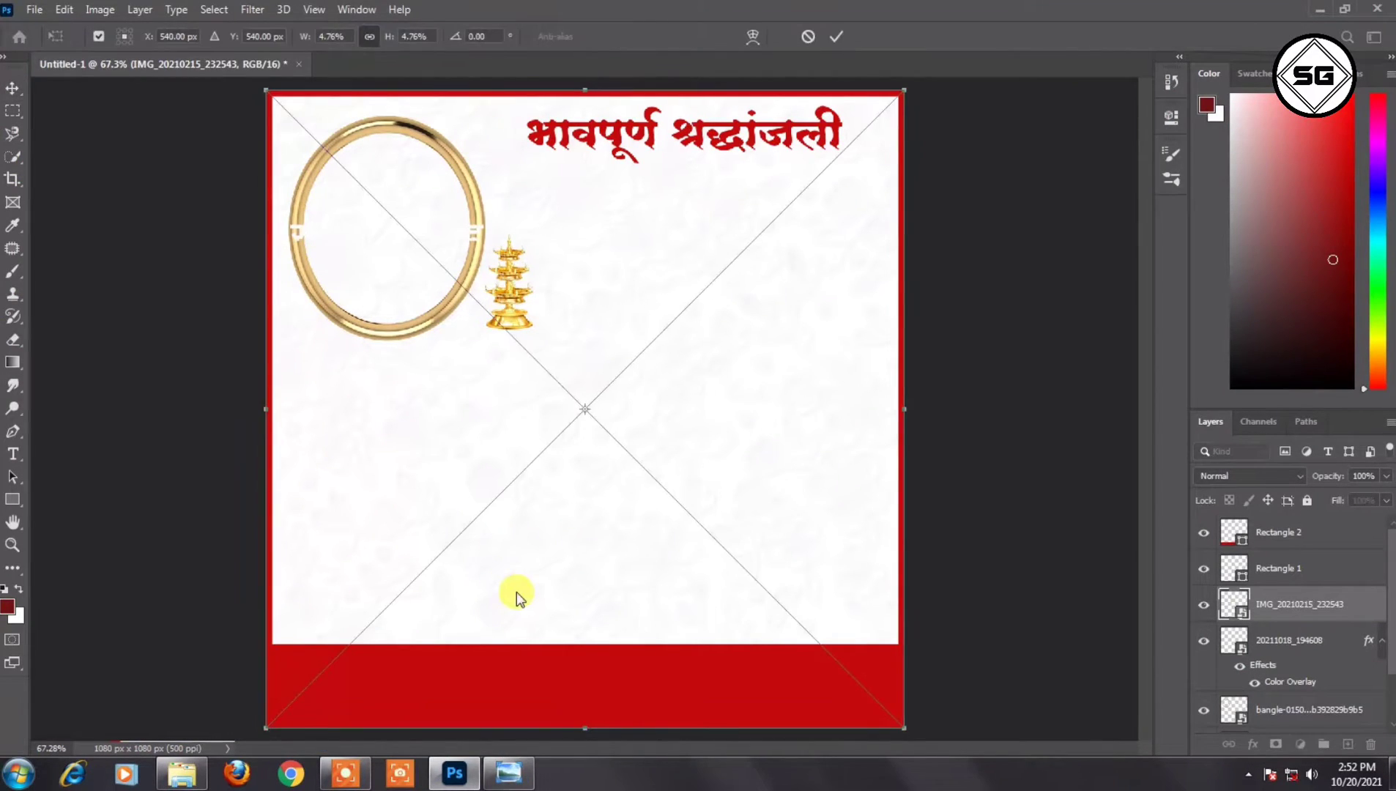
{"action": "key", "text": "Return"}
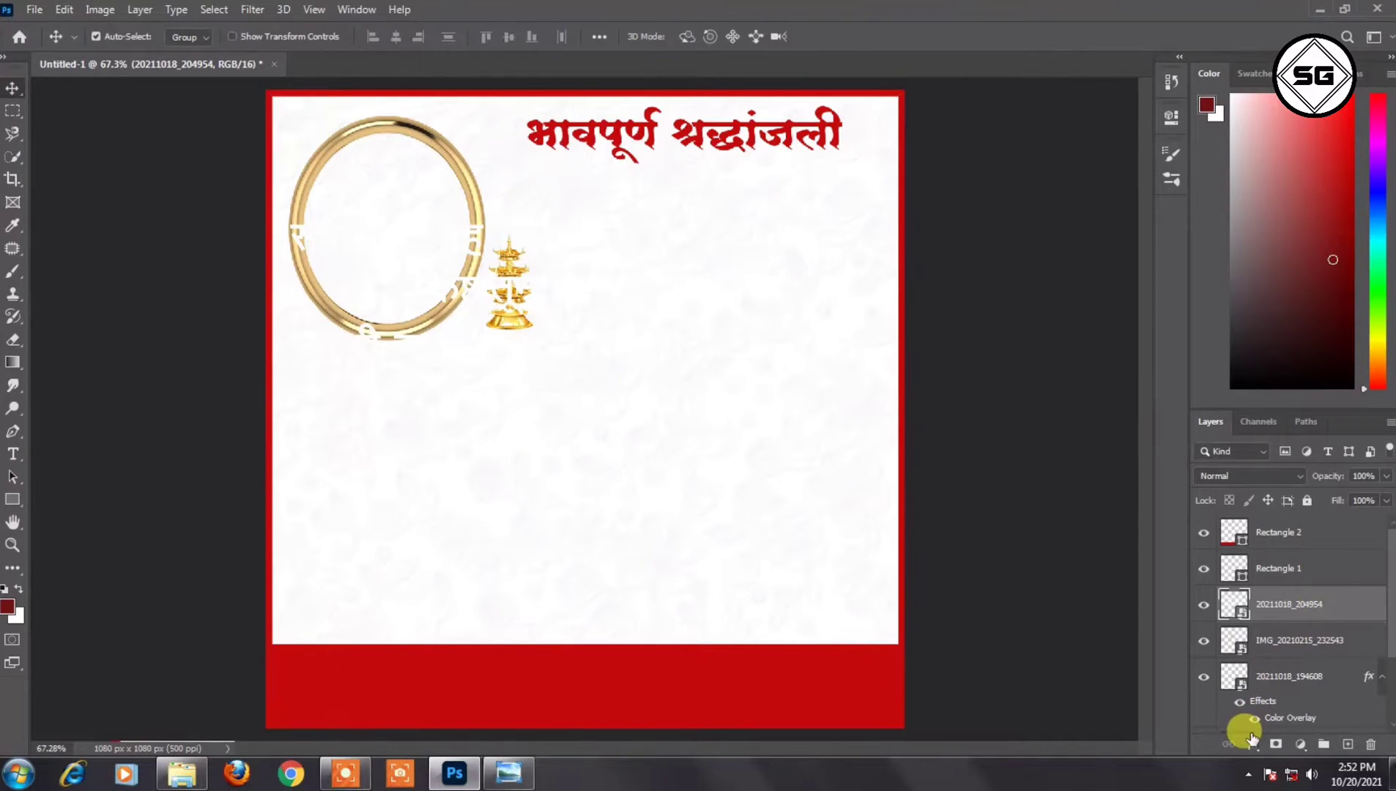
- Apply a Color Overlay in blue #02679b to the verse layer
{"action": "left_click", "coordinate": [1252, 742]}
{"action": "left_click", "coordinate": [1280, 665]}
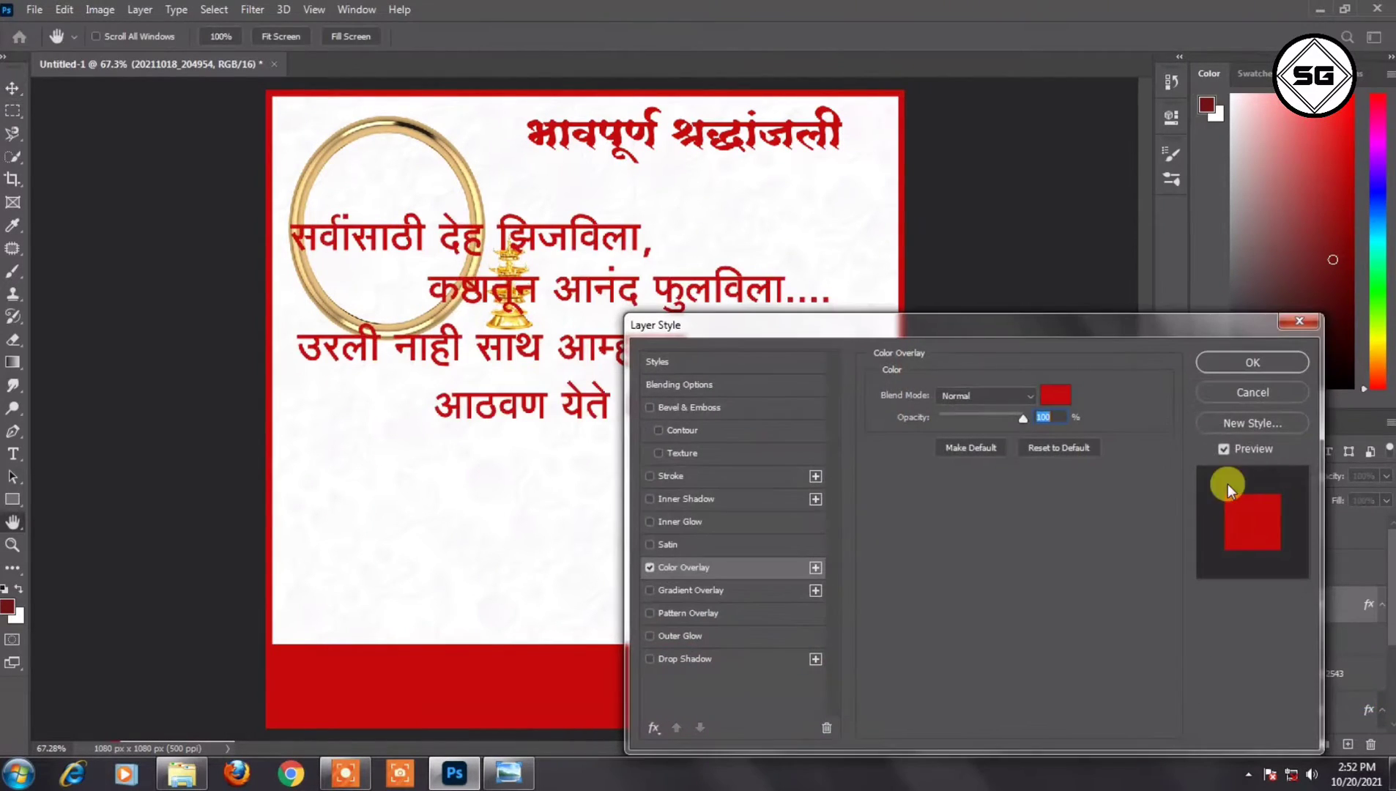
{"action": "left_click", "coordinate": [1077, 394]}
{"action": "left_click_drag", "start_coordinate": [1179, 515], "coordinate": [1180, 546]}
{"action": "mouse_move", "coordinate": [1131, 468]}
{"action": "left_mouse_down"}
{"action": "mouse_move", "coordinate": [1154, 525]}
{"action": "mouse_move", "coordinate": [1182, 550]}
{"action": "left_mouse_up"}
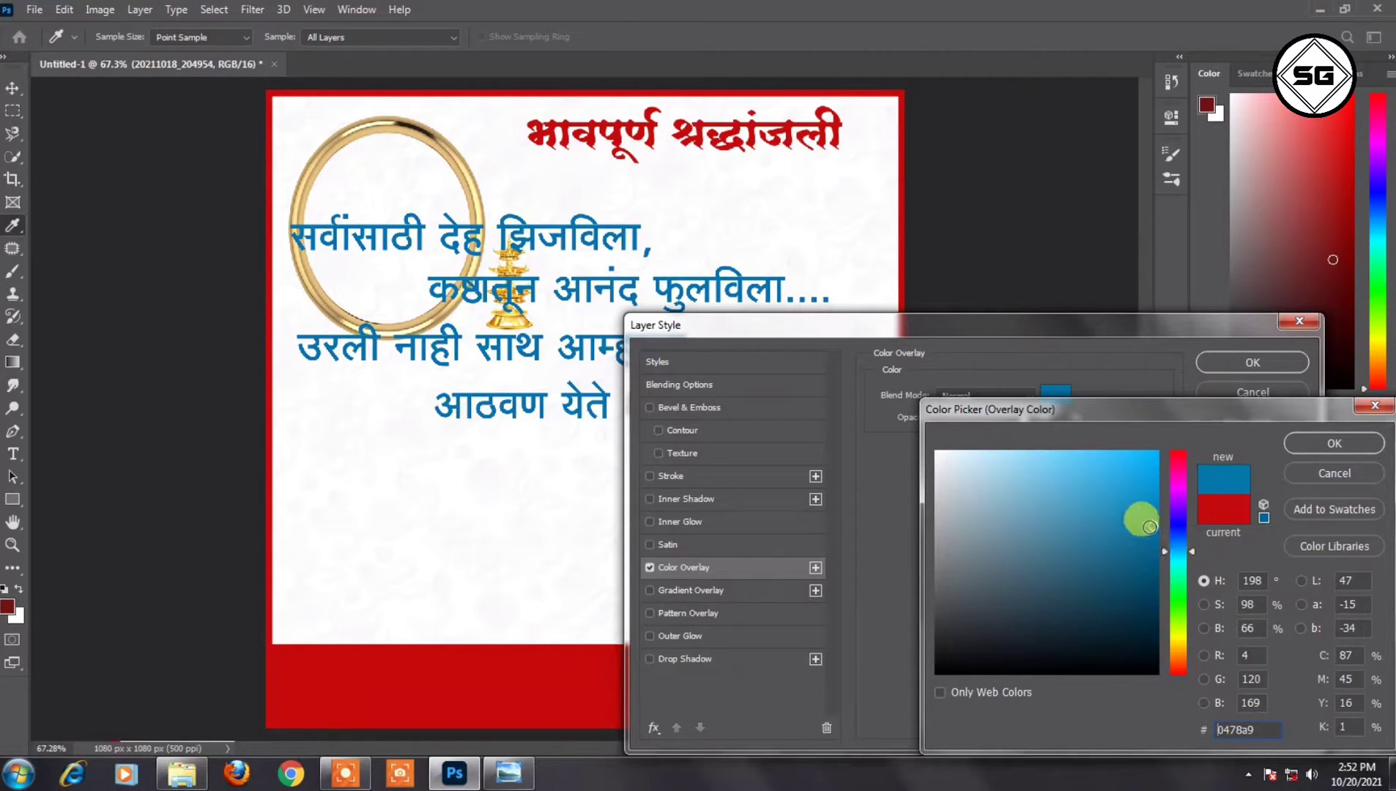
{"action": "left_click_drag", "start_coordinate": [1184, 549], "coordinate": [1183, 547]}
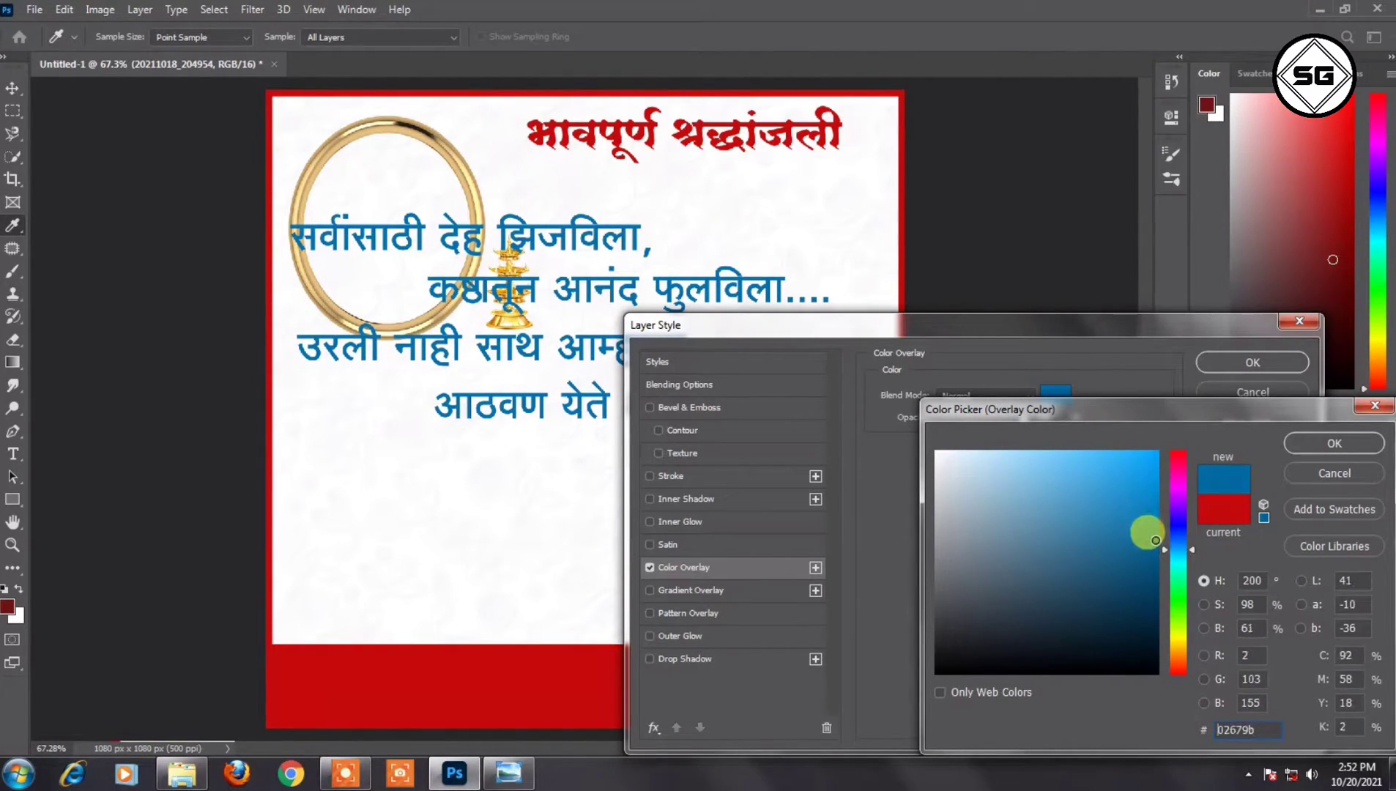
{"action": "left_click", "coordinate": [1349, 437]}
{"action": "left_click", "coordinate": [1259, 366]}
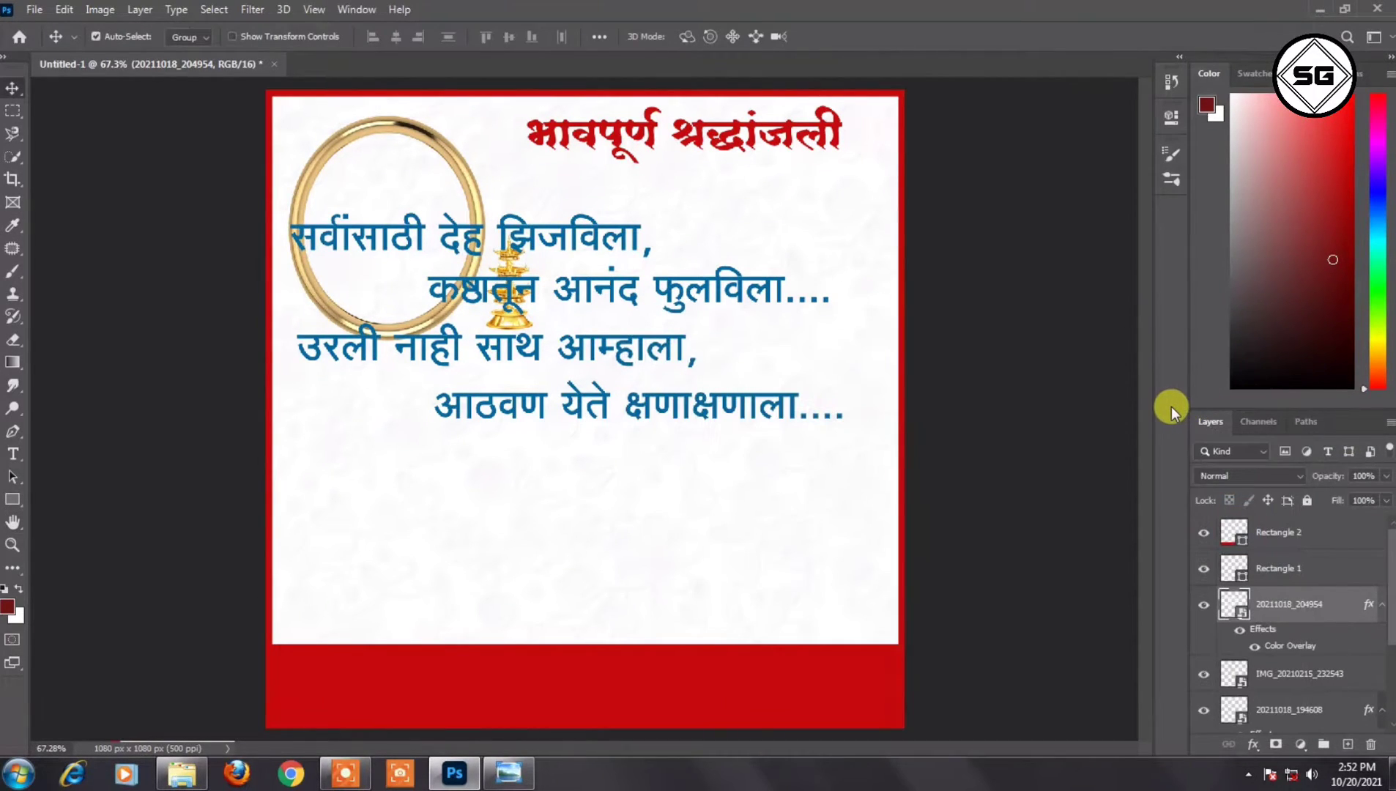
- Scale the blue verse down to roughly half its size and position it beneath the red heading
{"action": "key", "text": "ctrl+t"}
{"action": "left_click_drag", "start_coordinate": [863, 408], "coordinate": [773, 260]}
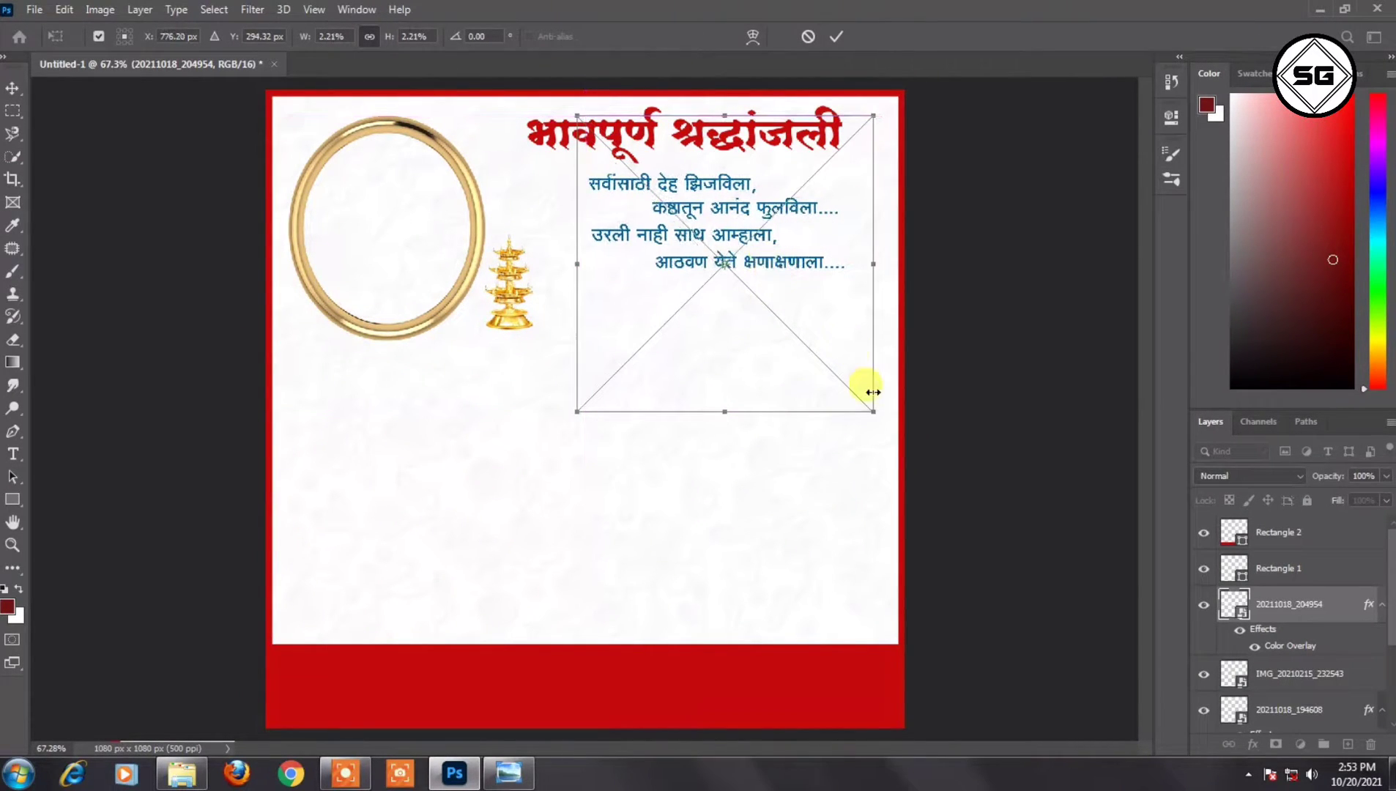
{"action": "left_click_drag", "start_coordinate": [873, 410], "coordinate": [917, 456]}
{"action": "key", "text": "Return"}
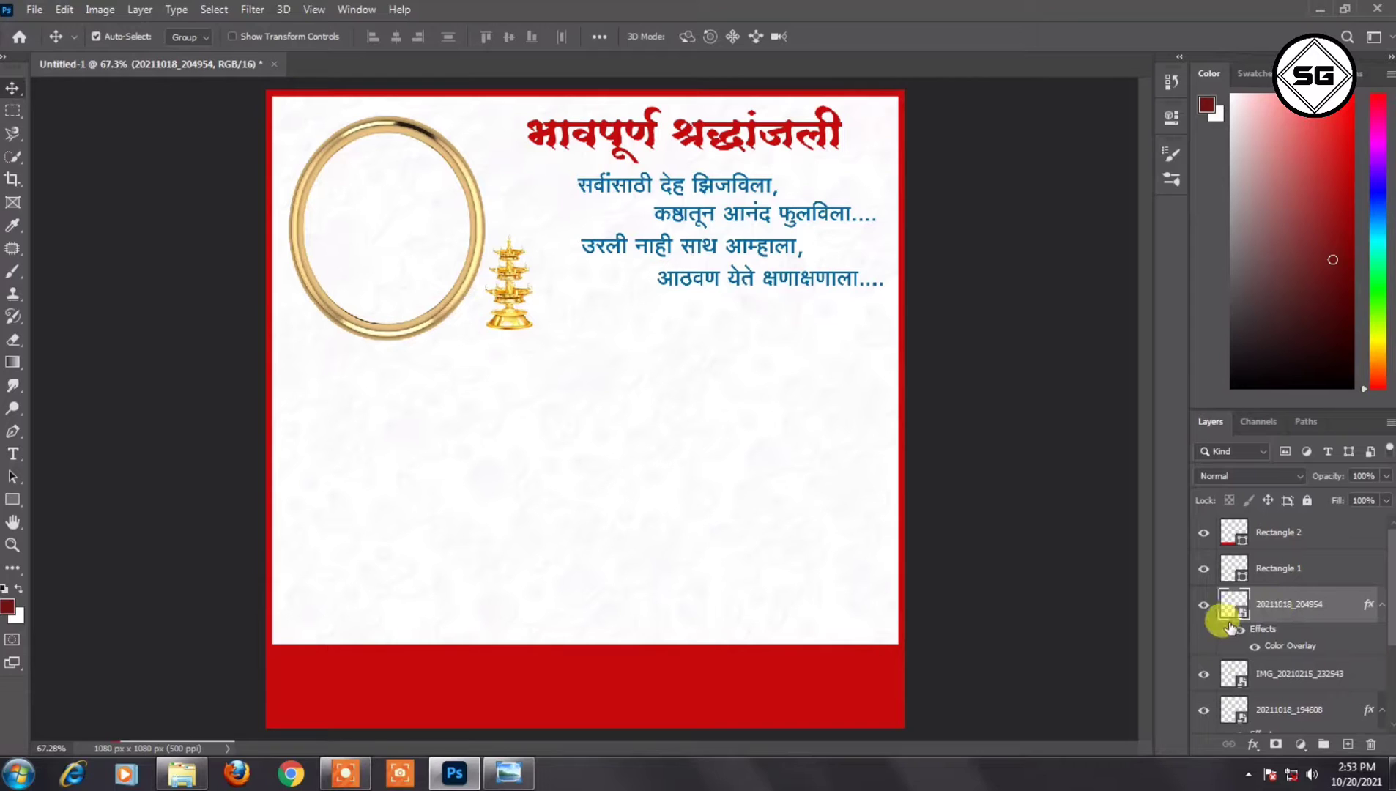
- Nudge the verse slightly downward to widen its gap from the heading
{"action": "key", "text": "ctrl+t"}
{"action": "key", "text": "Down"}
{"action": "key", "text": "Down"}
{"action": "key", "text": "Down"}
{"action": "key", "text": "Return"}
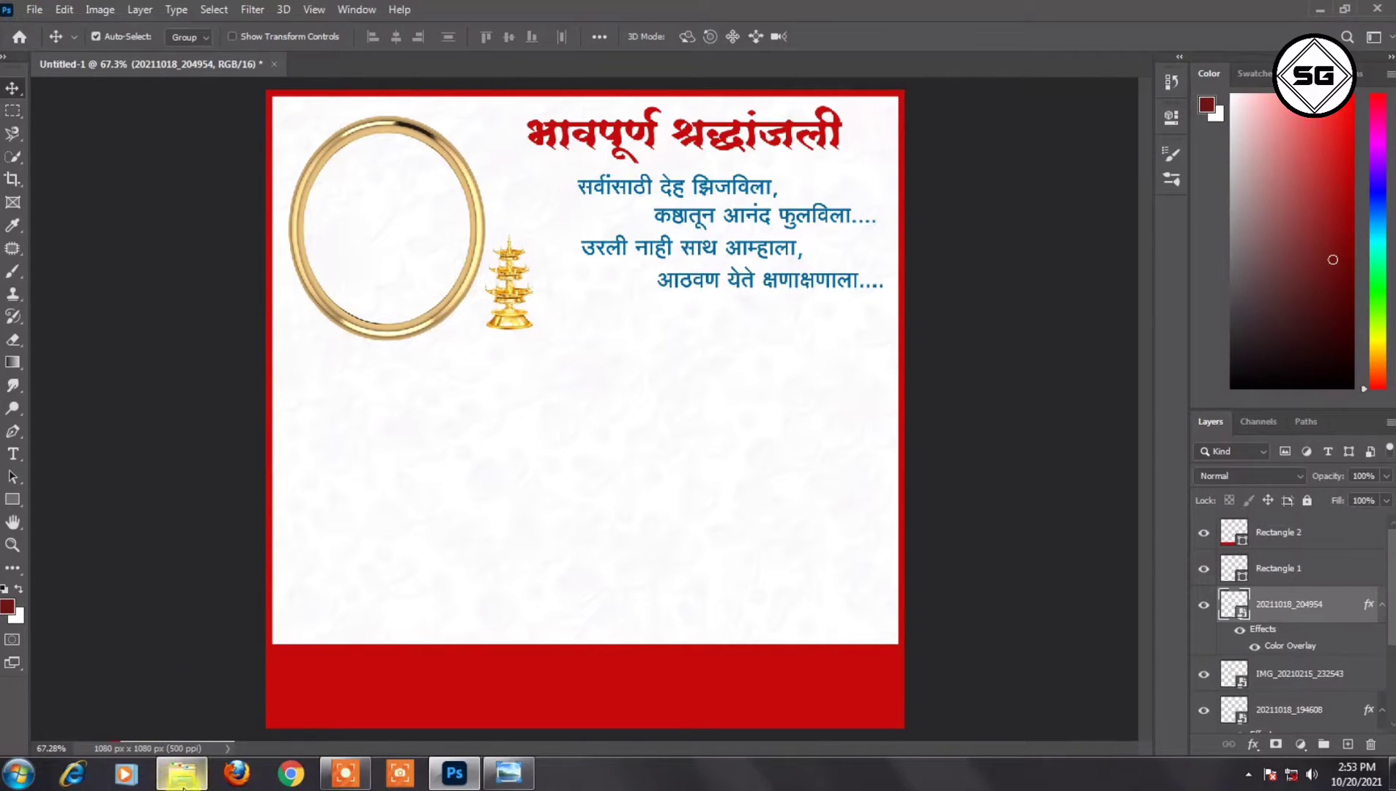
- Place the deceased's name image 20211018_211732 from the Dashakriya Vidhi folder onto the canvas
{"action": "left_click", "coordinate": [182, 772]}
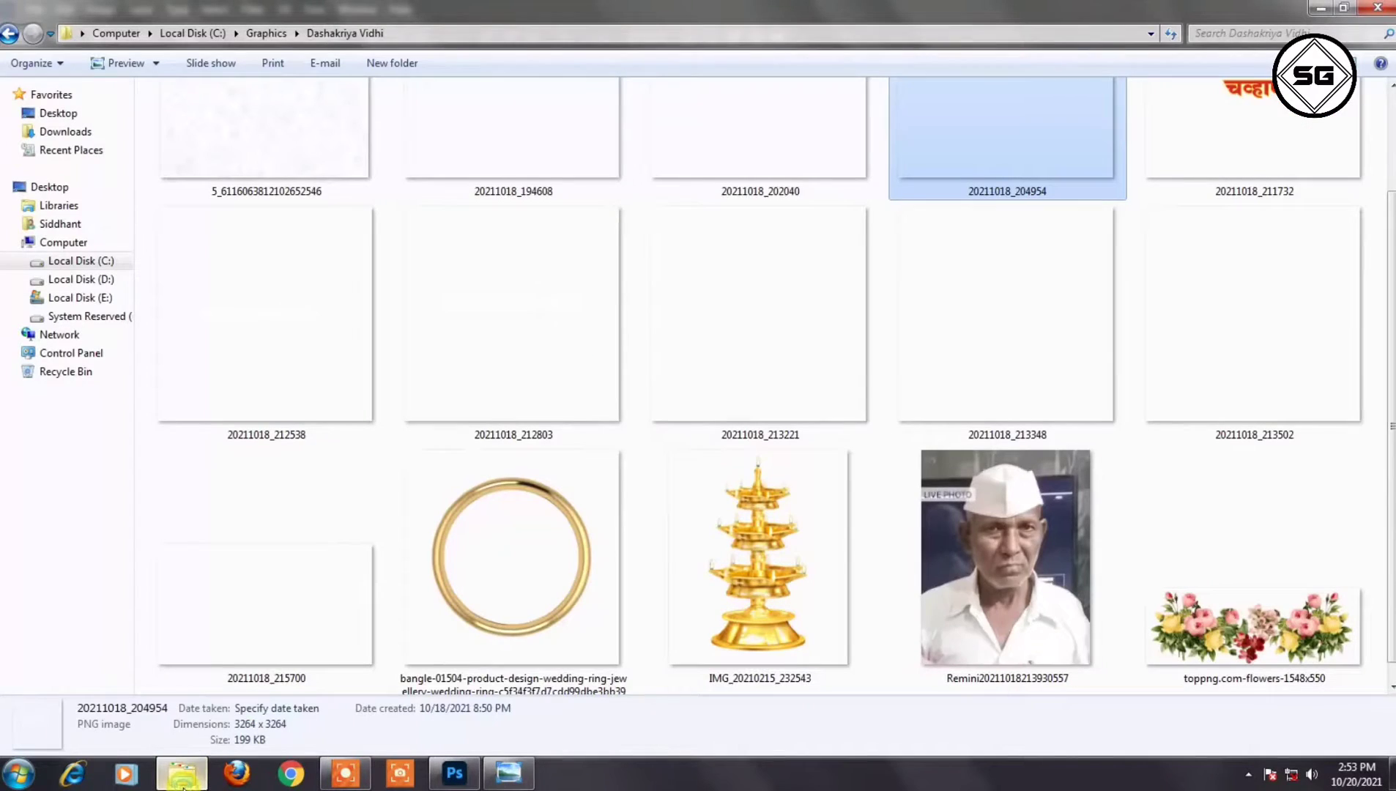
{"action": "left_click", "coordinate": [265, 336]}
{"action": "scroll", "coordinate": [467, 370], "scroll_direction": "up", "scroll_amount": 2}
{"action": "left_click_drag", "start_coordinate": [1206, 253], "coordinate": [525, 663]}
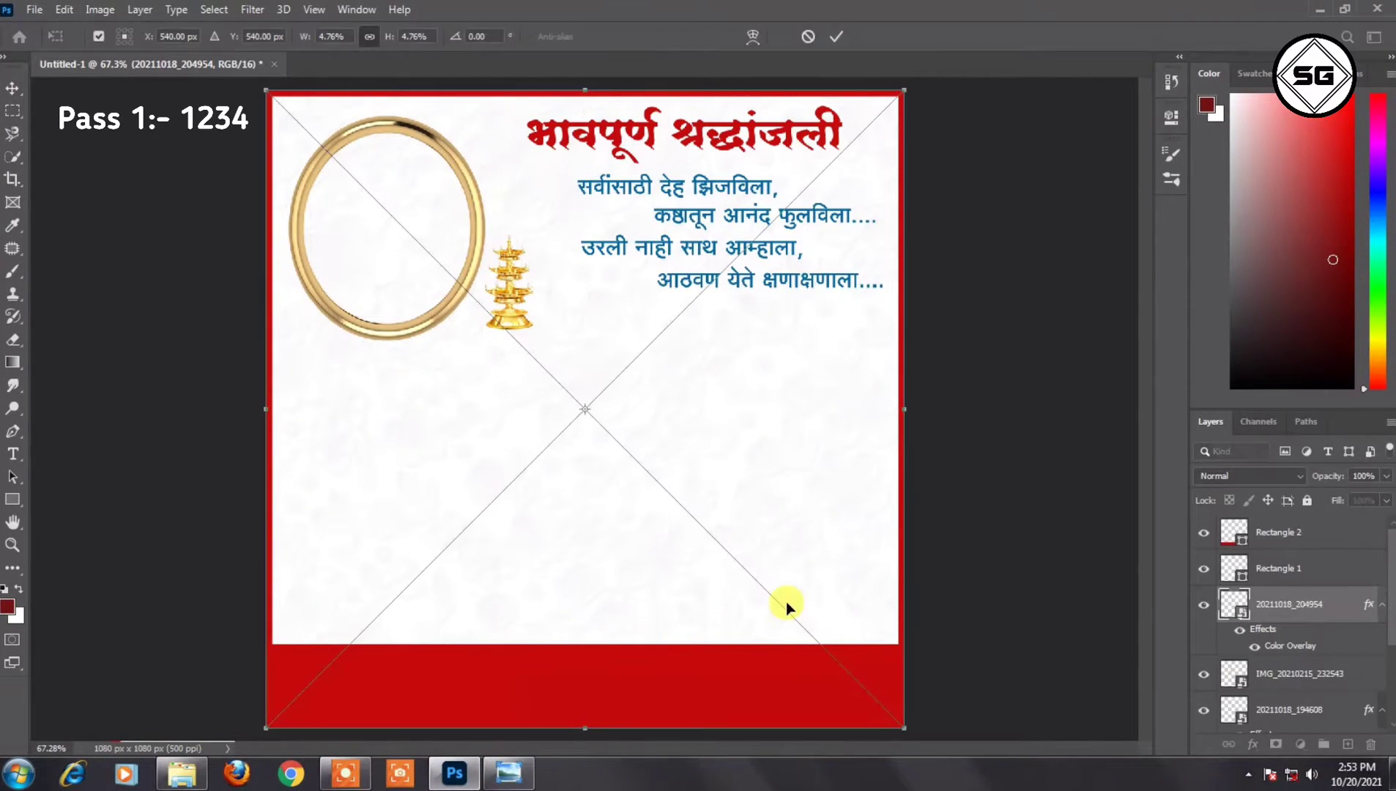
- Scale the name image to 2.64%, position it beneath the verse, and commit the placement
{"action": "left_click_drag", "start_coordinate": [840, 428], "coordinate": [698, 435]}
{"action": "left_click_drag", "start_coordinate": [601, 439], "coordinate": [819, 374]}
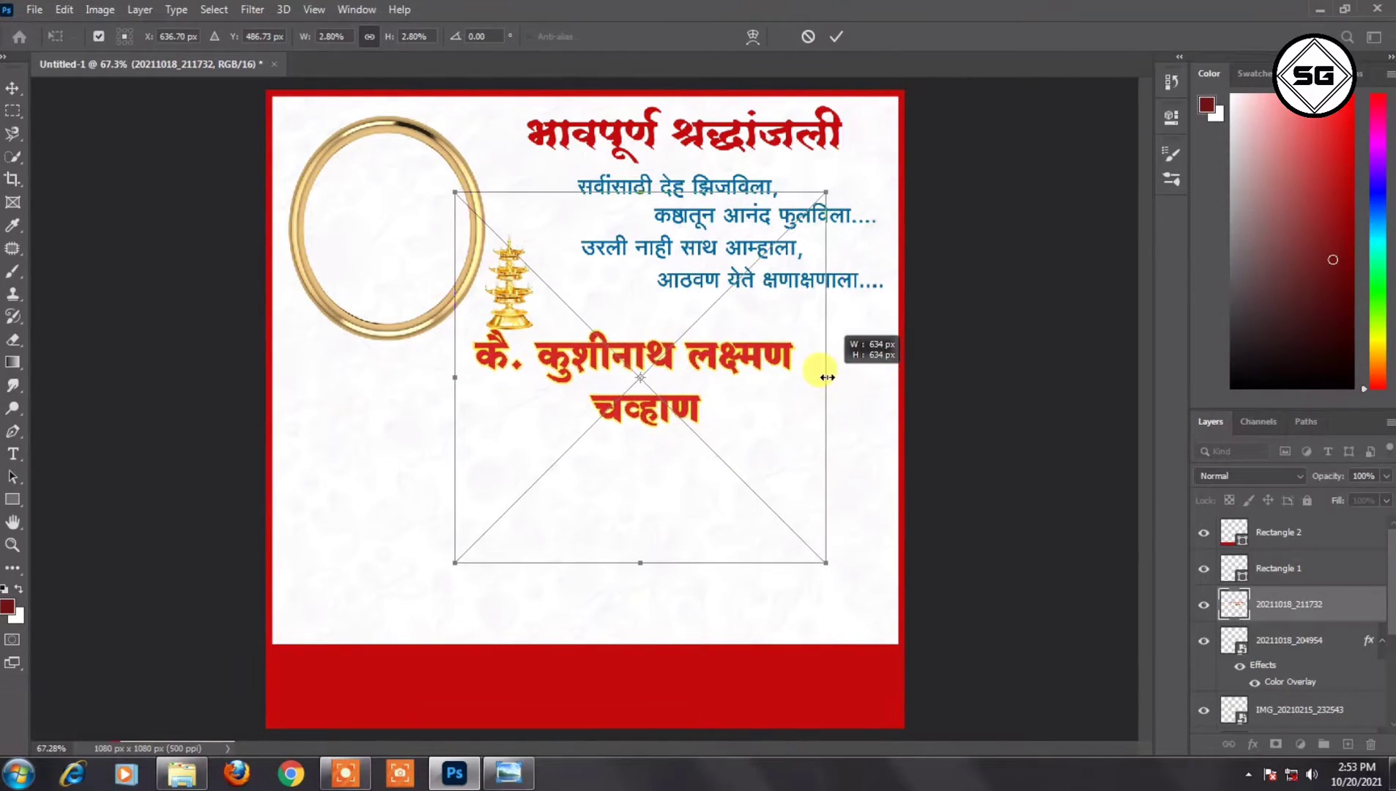
{"action": "left_click_drag", "start_coordinate": [713, 405], "coordinate": [806, 376]}
{"action": "left_click_drag", "start_coordinate": [912, 530], "coordinate": [898, 522]}
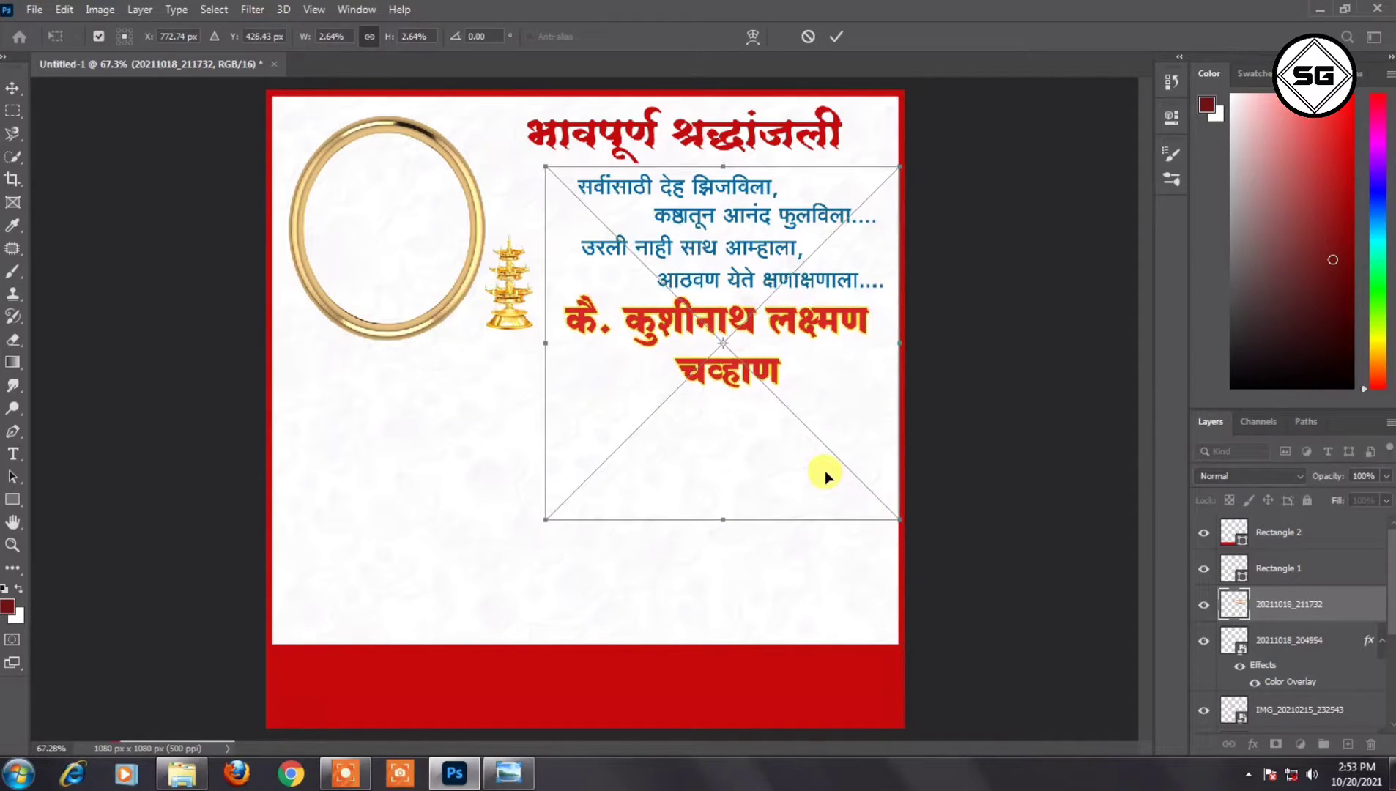
{"action": "left_click_drag", "start_coordinate": [824, 470], "coordinate": [792, 449]}
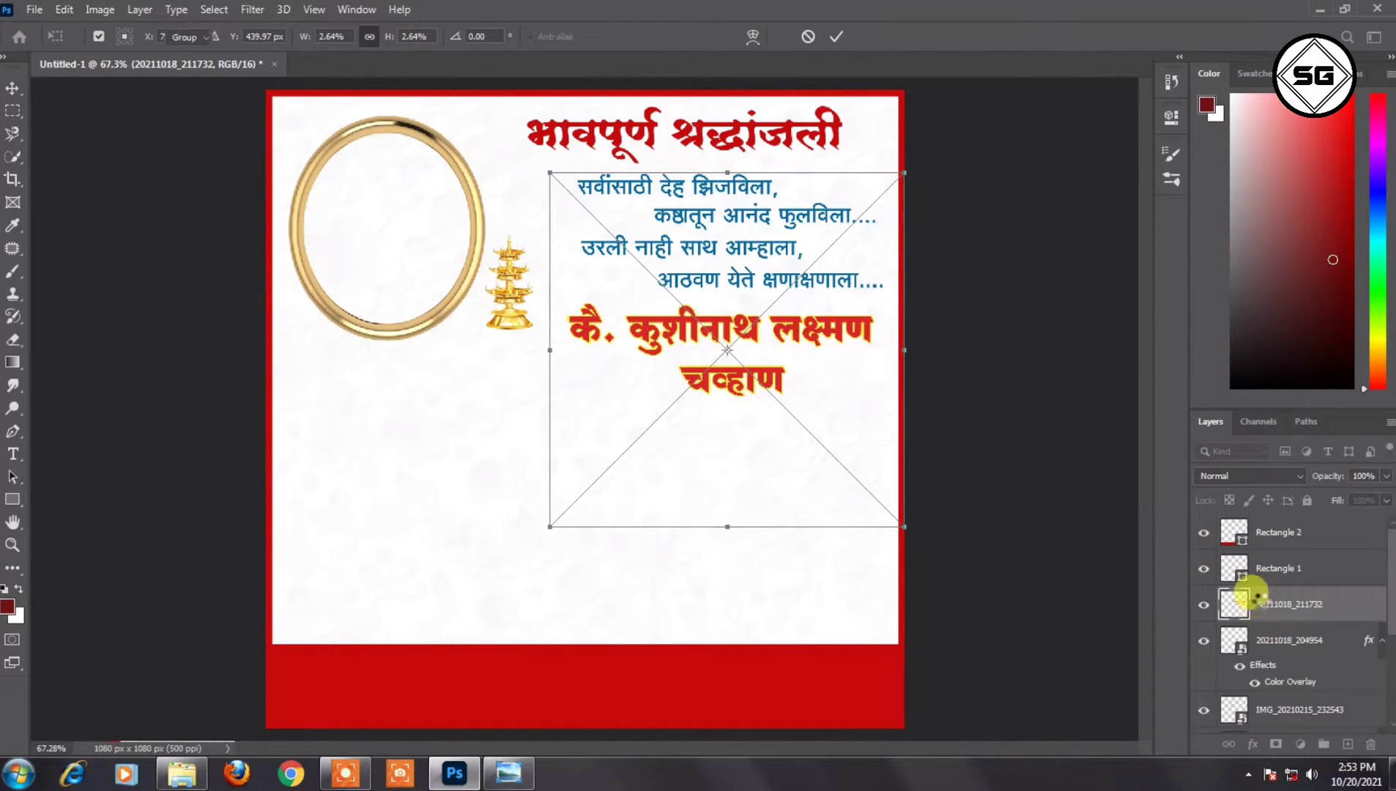
{"action": "left_click", "coordinate": [1254, 596]}
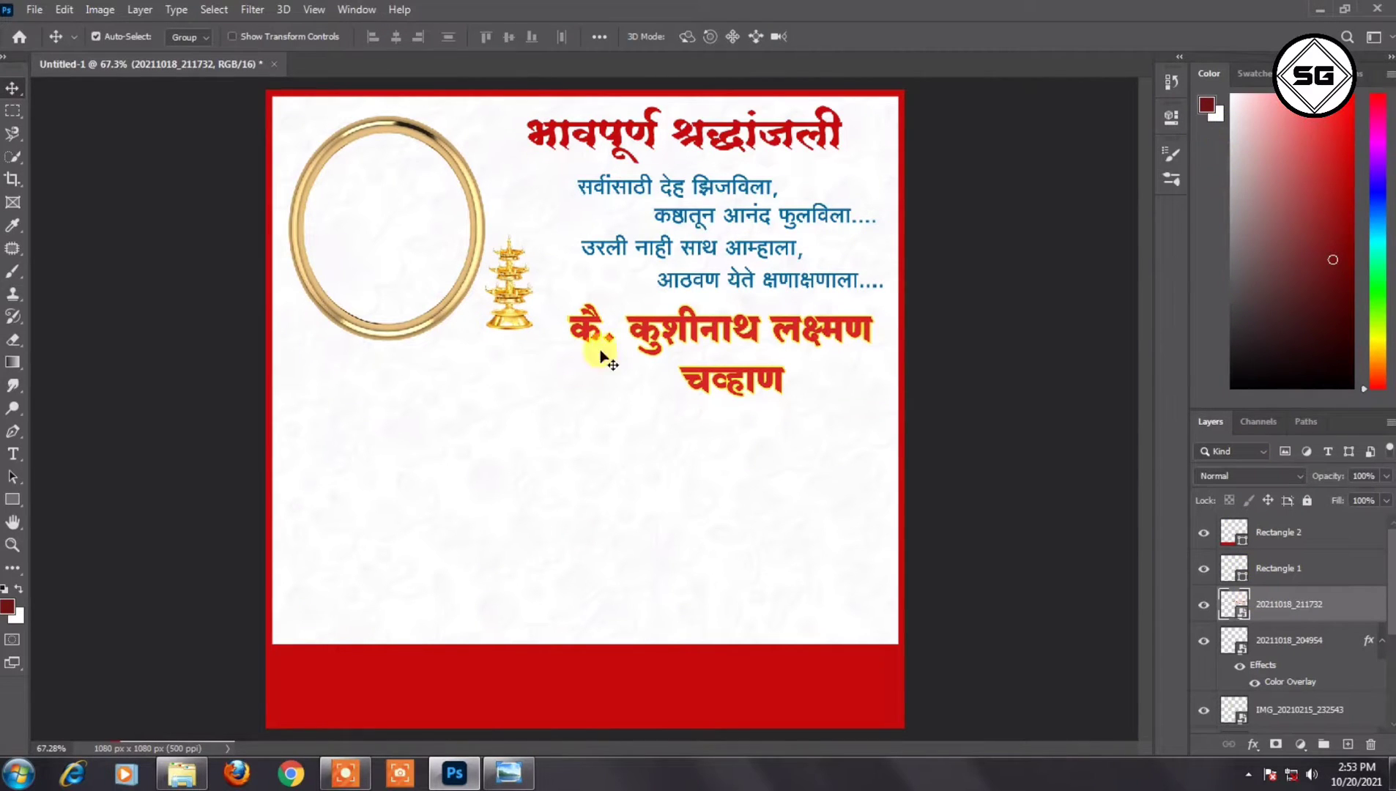
- Place the image 20211018_212538, scale it to 2.88%, and move it partly past the canvas's right edge
{"action": "left_click", "coordinate": [193, 773]}
{"action": "left_click", "coordinate": [529, 368]}
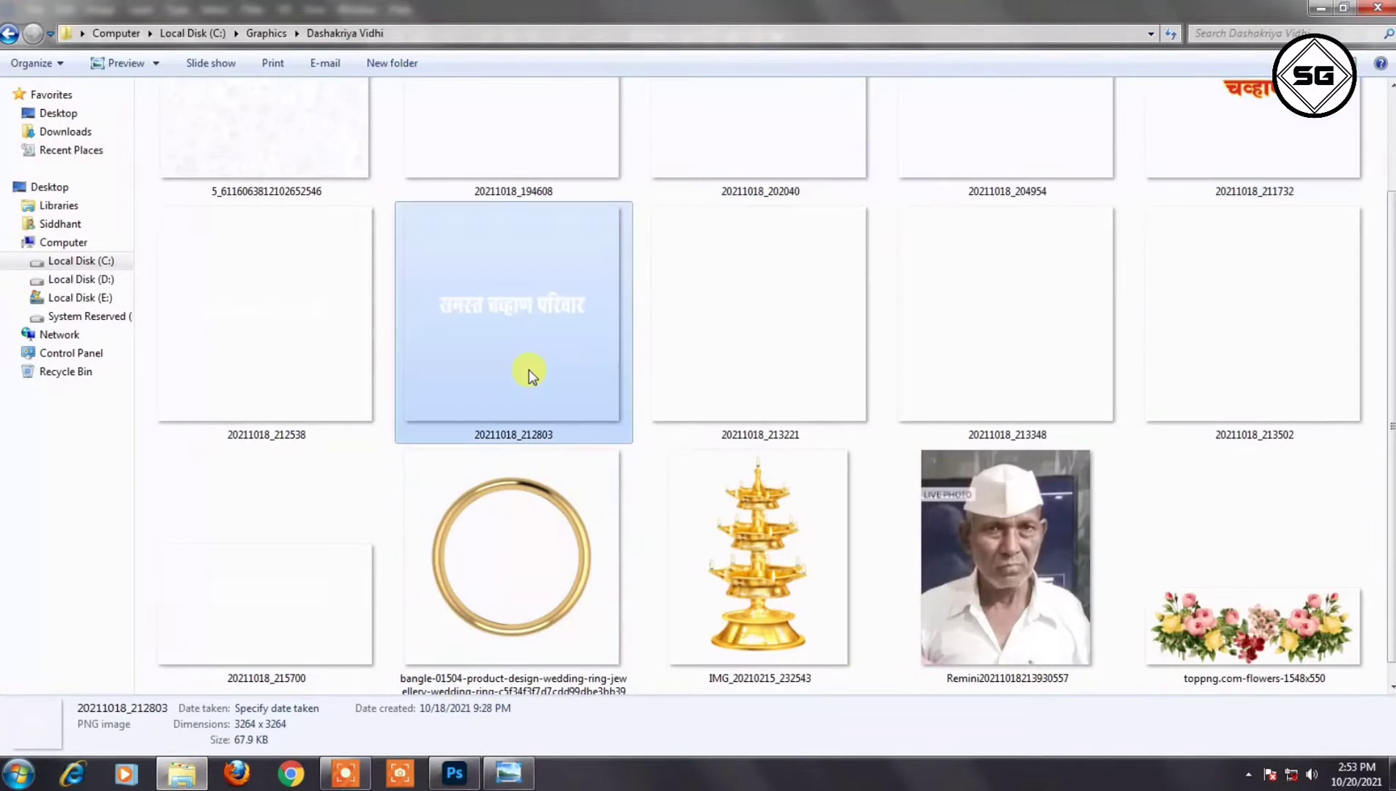
{"action": "left_click", "coordinate": [740, 364]}
{"action": "left_click_drag", "start_coordinate": [349, 351], "coordinate": [524, 586]}
{"action": "left_click_drag", "start_coordinate": [896, 415], "coordinate": [639, 437]}
{"action": "left_click_drag", "start_coordinate": [602, 483], "coordinate": [1349, 605]}
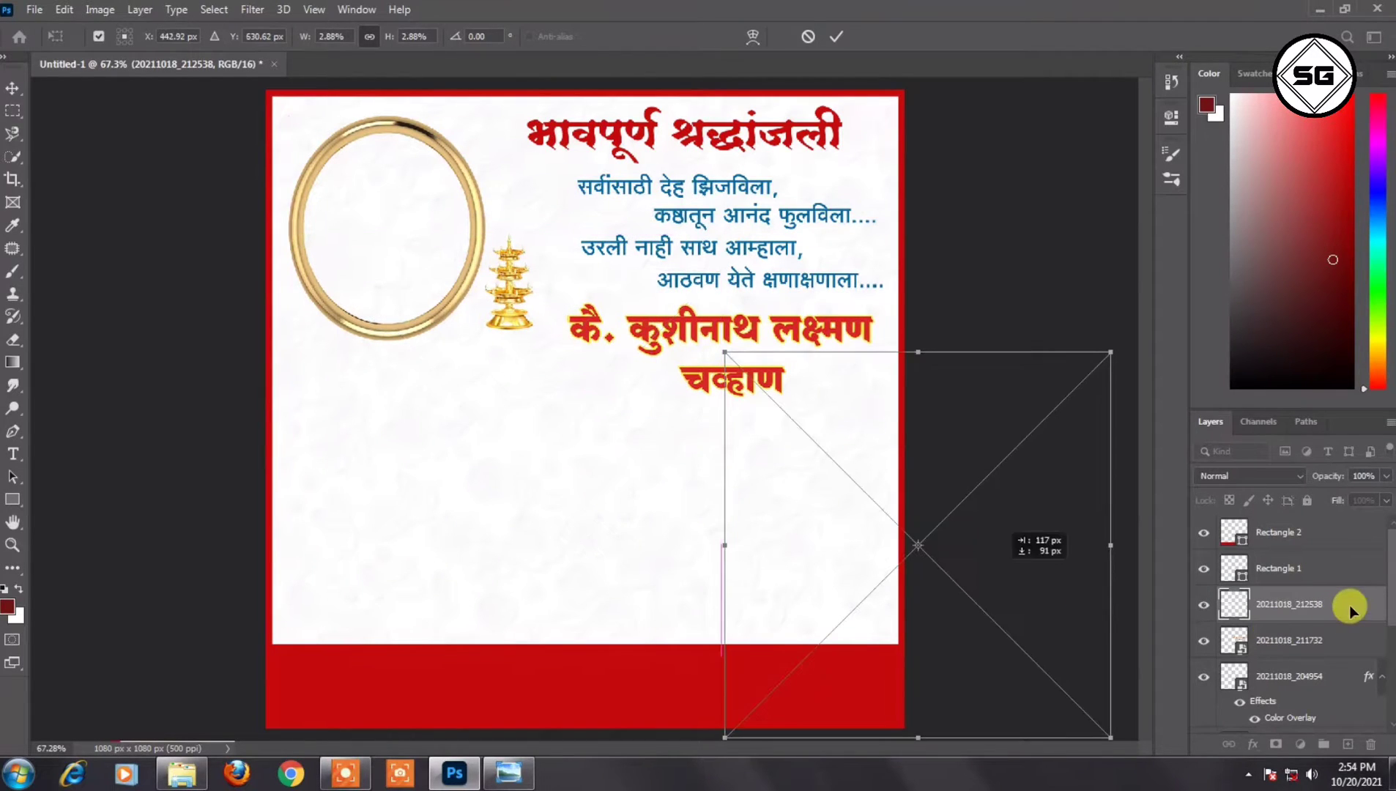
{"action": "left_click", "coordinate": [1330, 604]}
- Apply a Color Overlay to layer 20211018_212538 in red #c40b0b sampled from the heading
{"action": "left_click", "coordinate": [1249, 753]}
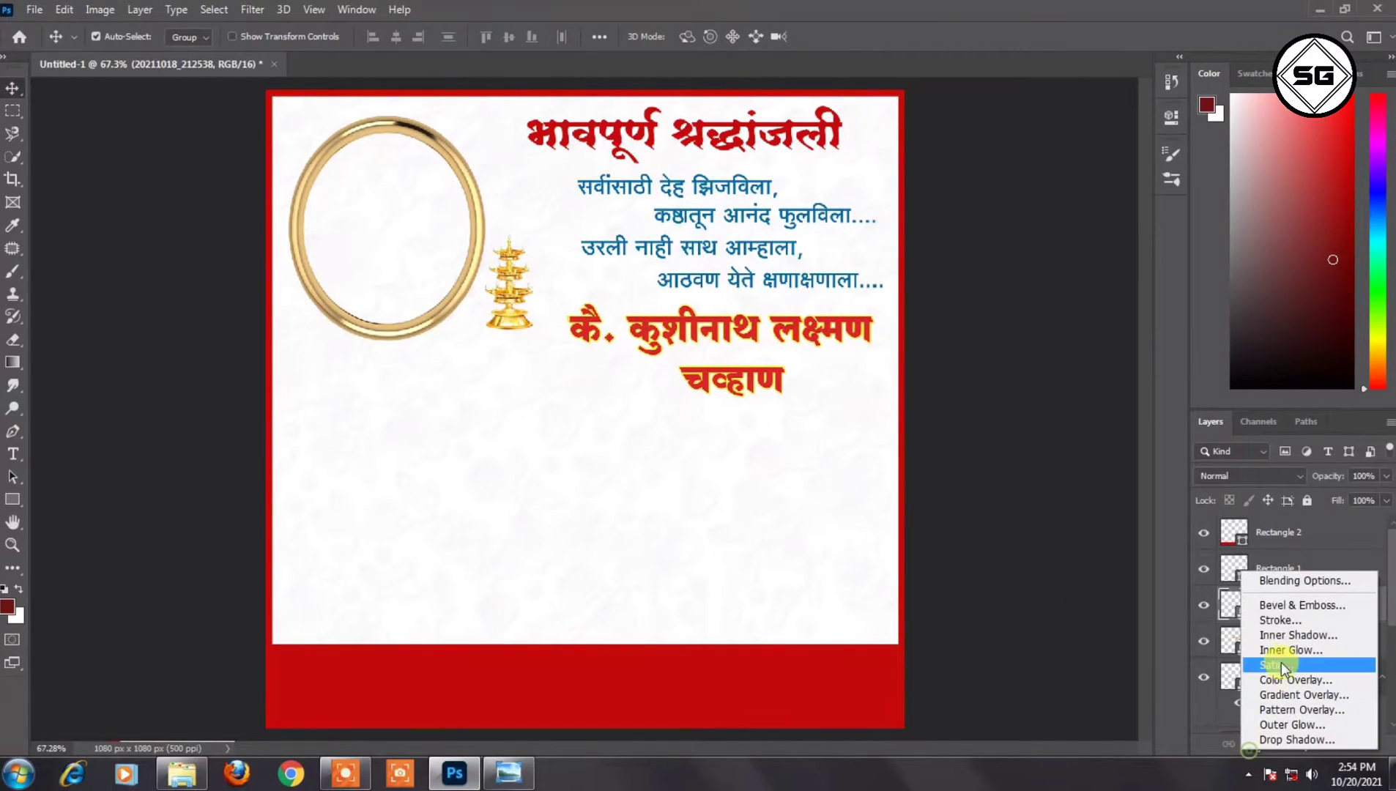
{"action": "left_click", "coordinate": [1285, 673]}
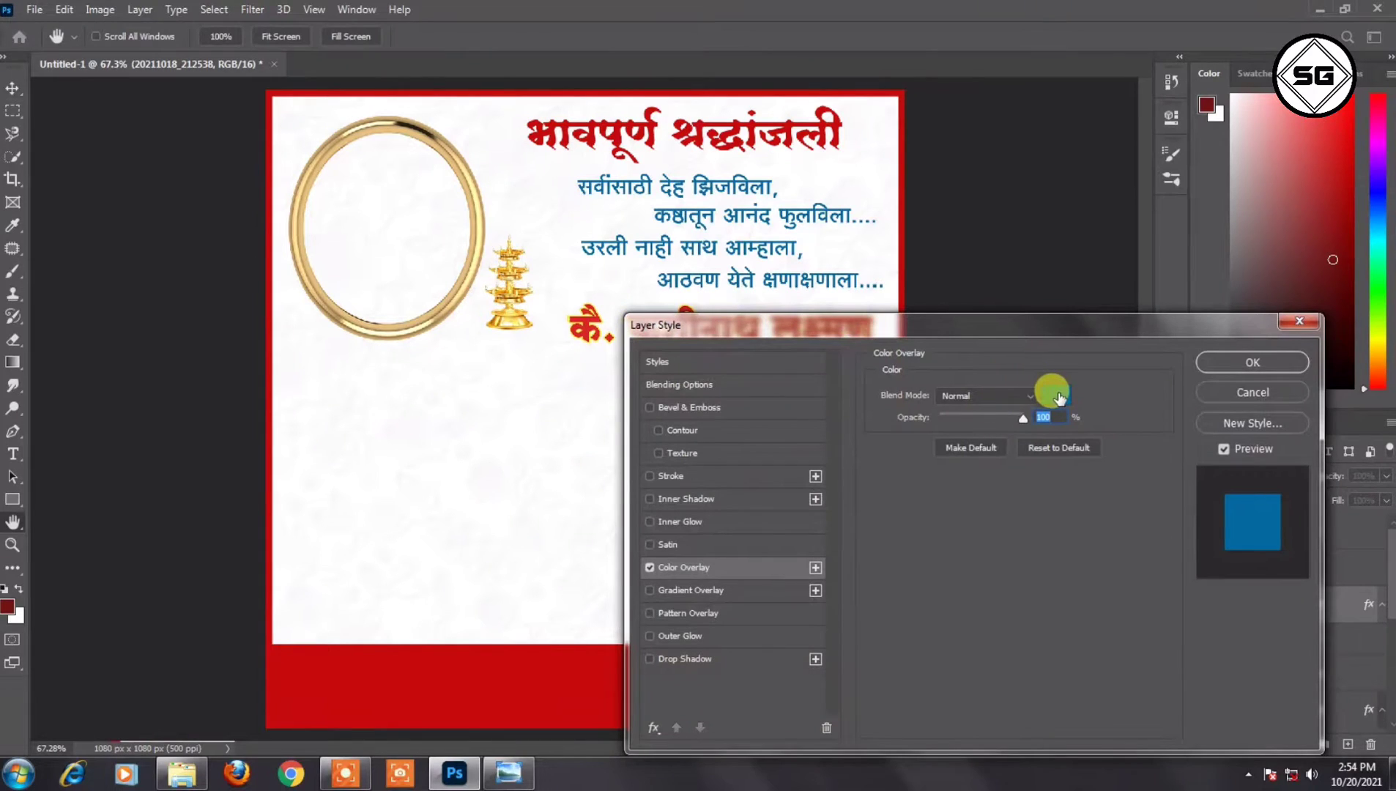
{"action": "left_click", "coordinate": [1057, 395]}
{"action": "left_click", "coordinate": [701, 127]}
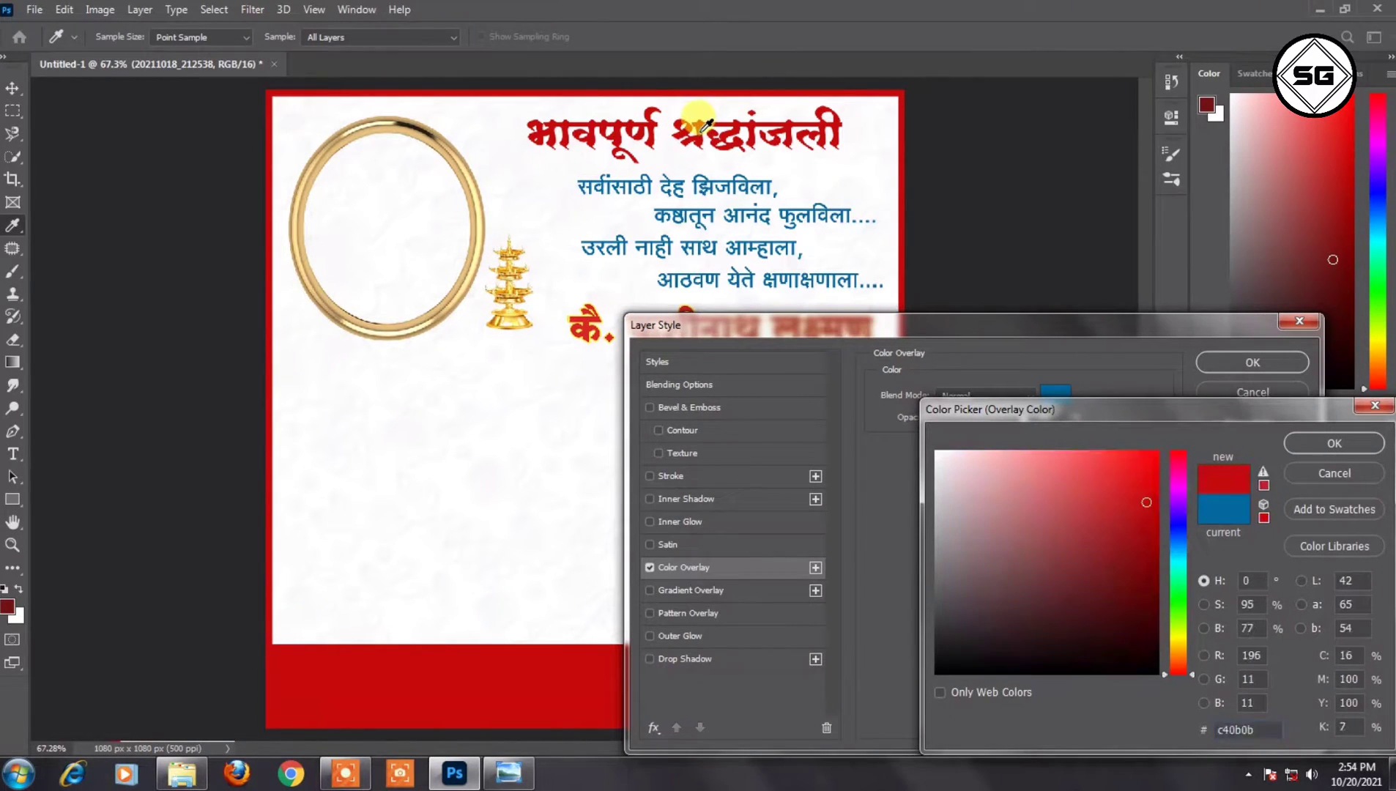
{"action": "left_click", "coordinate": [1316, 432]}
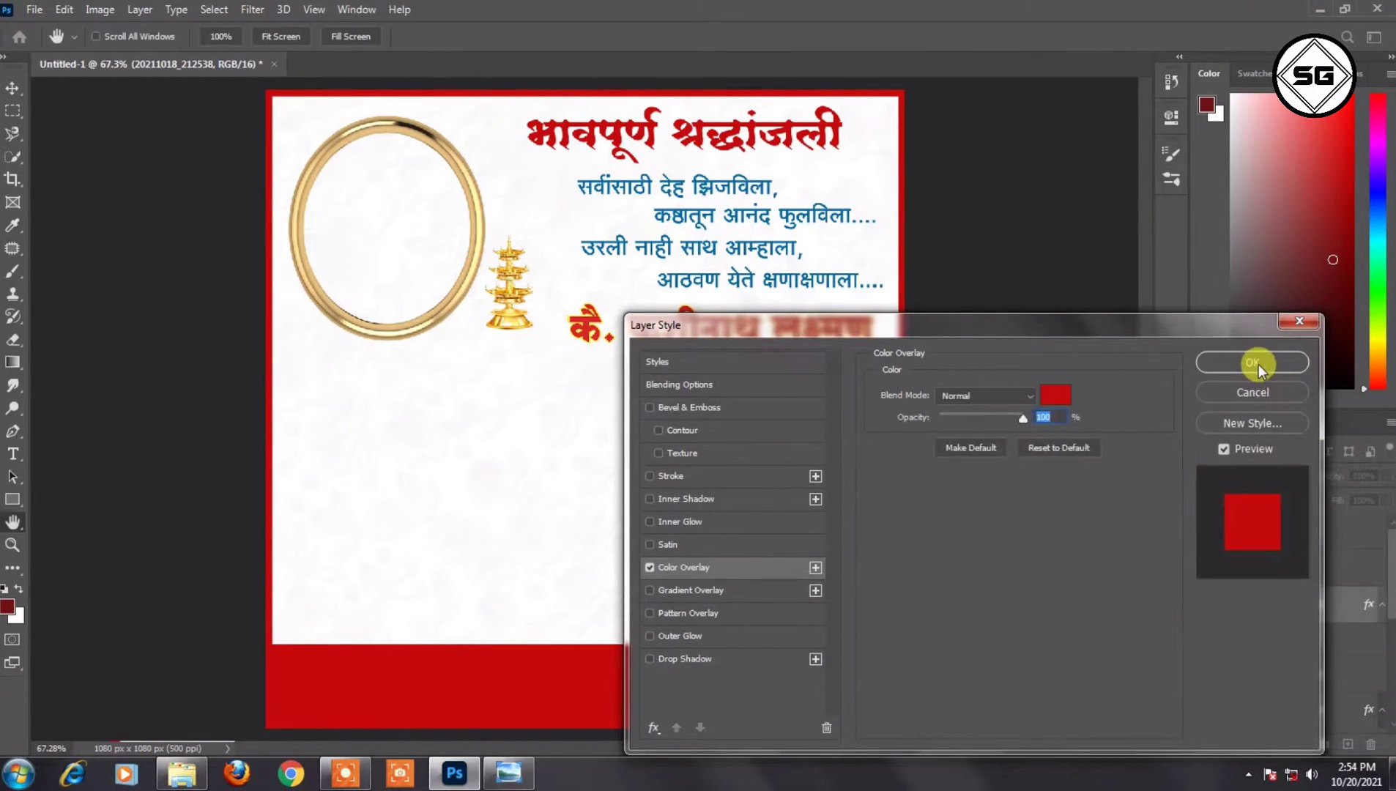
{"action": "left_click", "coordinate": [1252, 363]}
- Scale the red शोकाकुल label to 1.30% and position it below the lamp, left of the name's second line
{"action": "key", "text": "ctrl+t"}
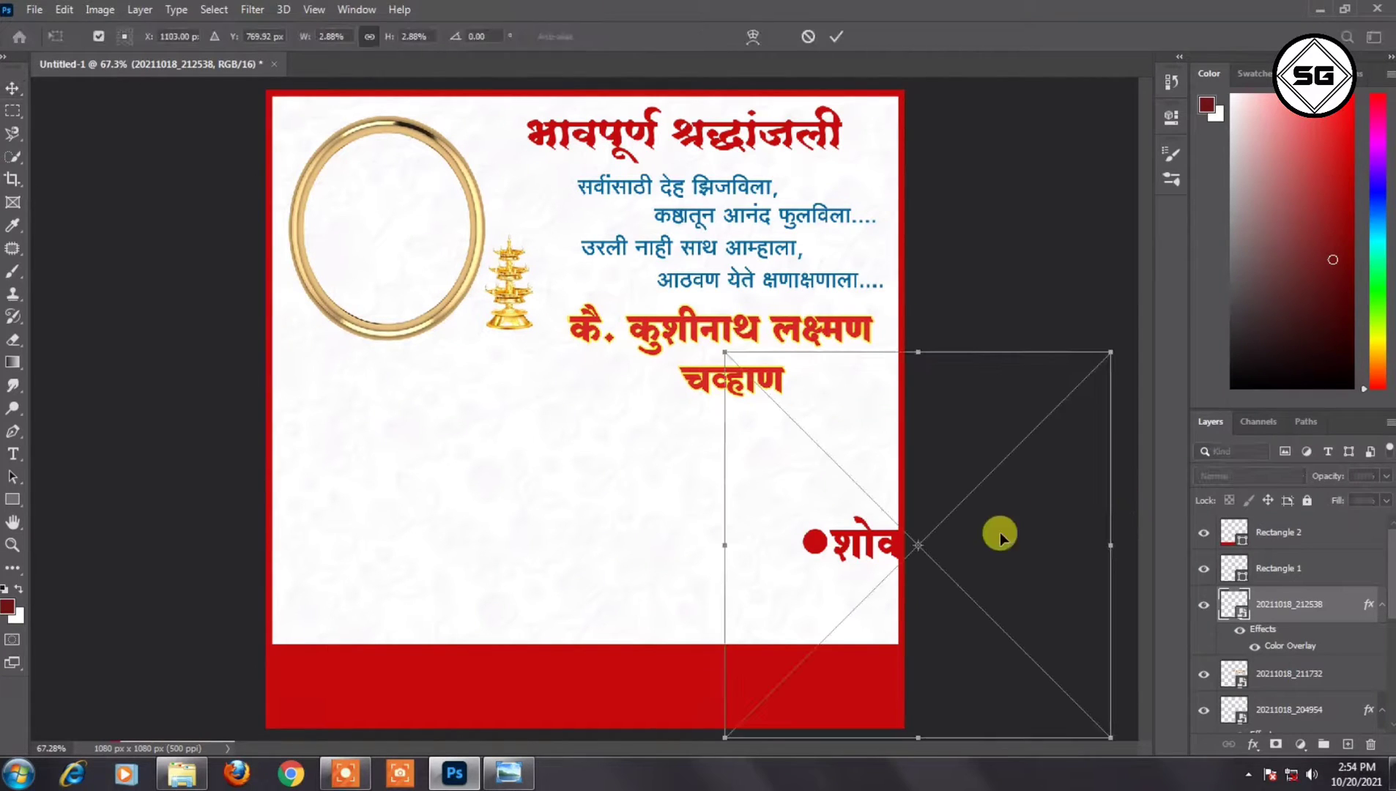
{"action": "left_click_drag", "start_coordinate": [997, 532], "coordinate": [554, 517]}
{"action": "left_click_drag", "start_coordinate": [684, 522], "coordinate": [604, 402]}
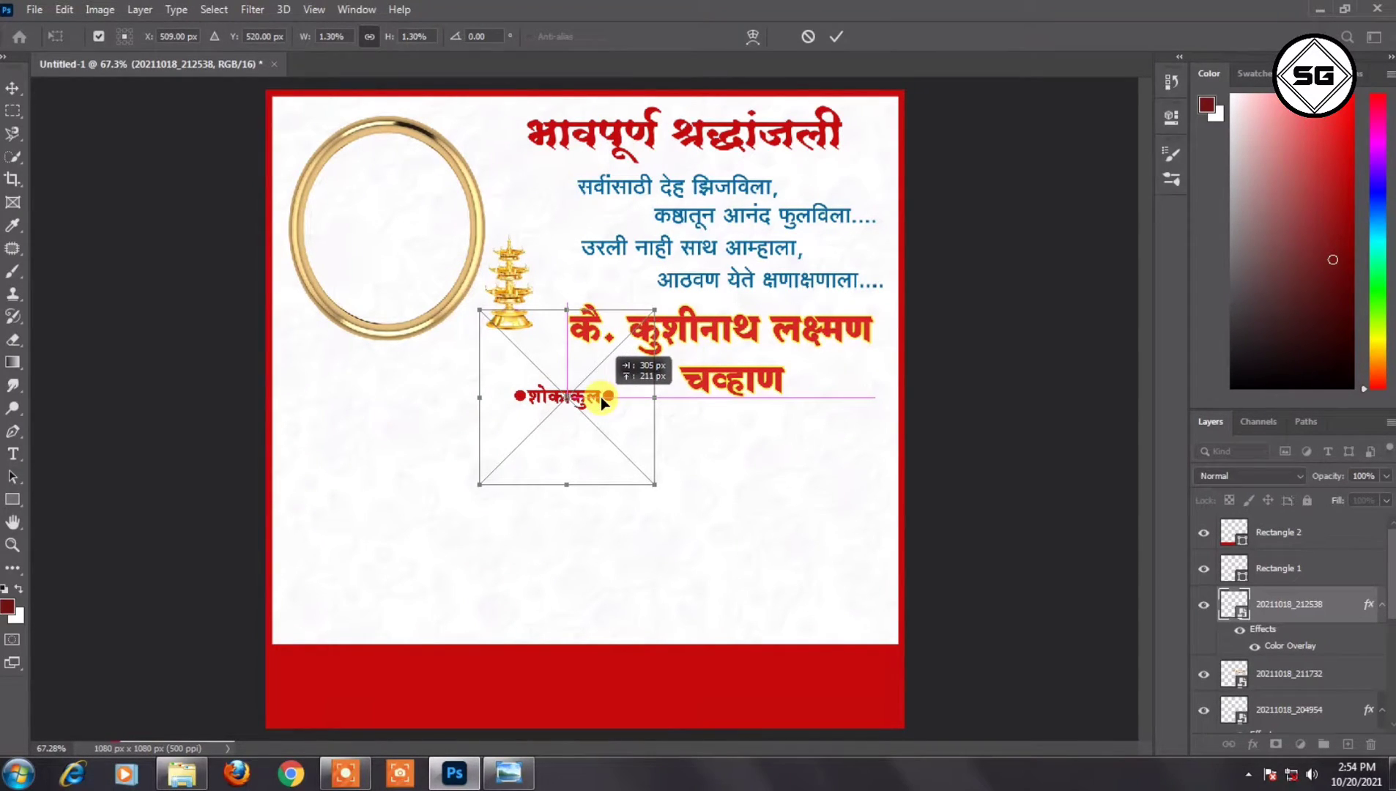
{"action": "left_click_drag", "start_coordinate": [605, 398], "coordinate": [604, 394]}
{"action": "left_click", "coordinate": [1322, 608]}
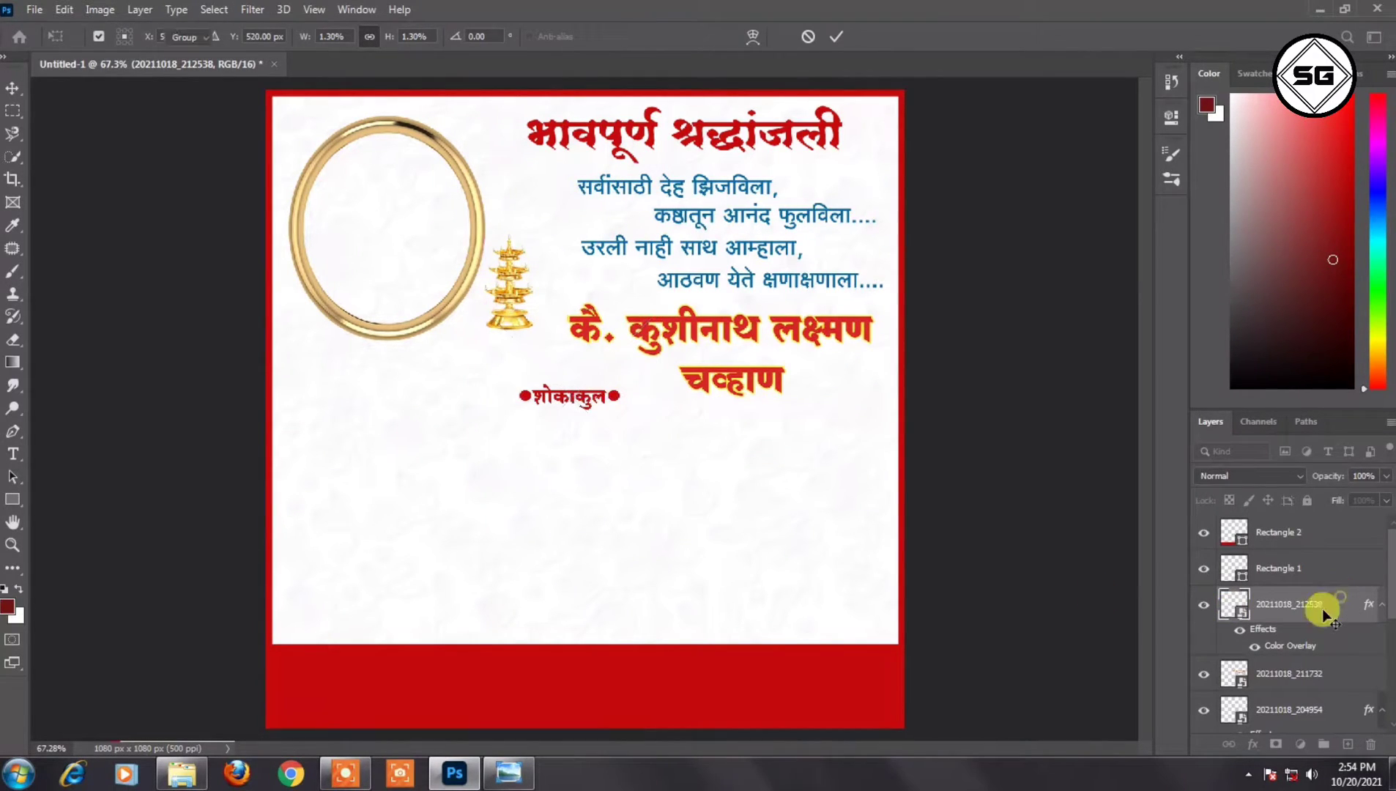
- Find the family members' text image 20211018_215700 in the Dashakriya Vidhi folder and place it on the canvas
{"action": "mouse_move", "coordinate": [188, 778]}
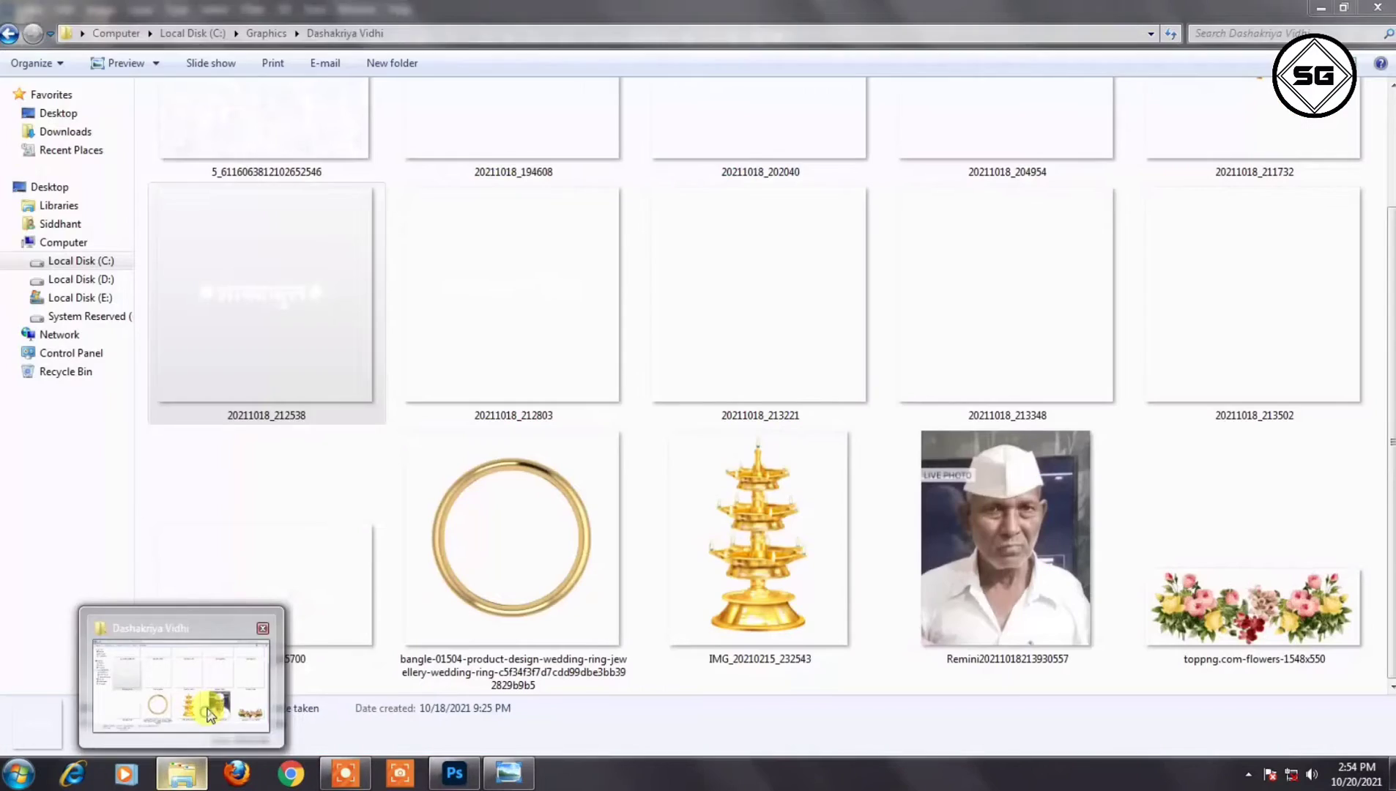
{"action": "left_click", "coordinate": [219, 674]}
{"action": "left_click", "coordinate": [502, 308]}
{"action": "left_click", "coordinate": [1017, 305]}
{"action": "scroll", "coordinate": [1025, 300], "scroll_direction": "up", "scroll_amount": 2}
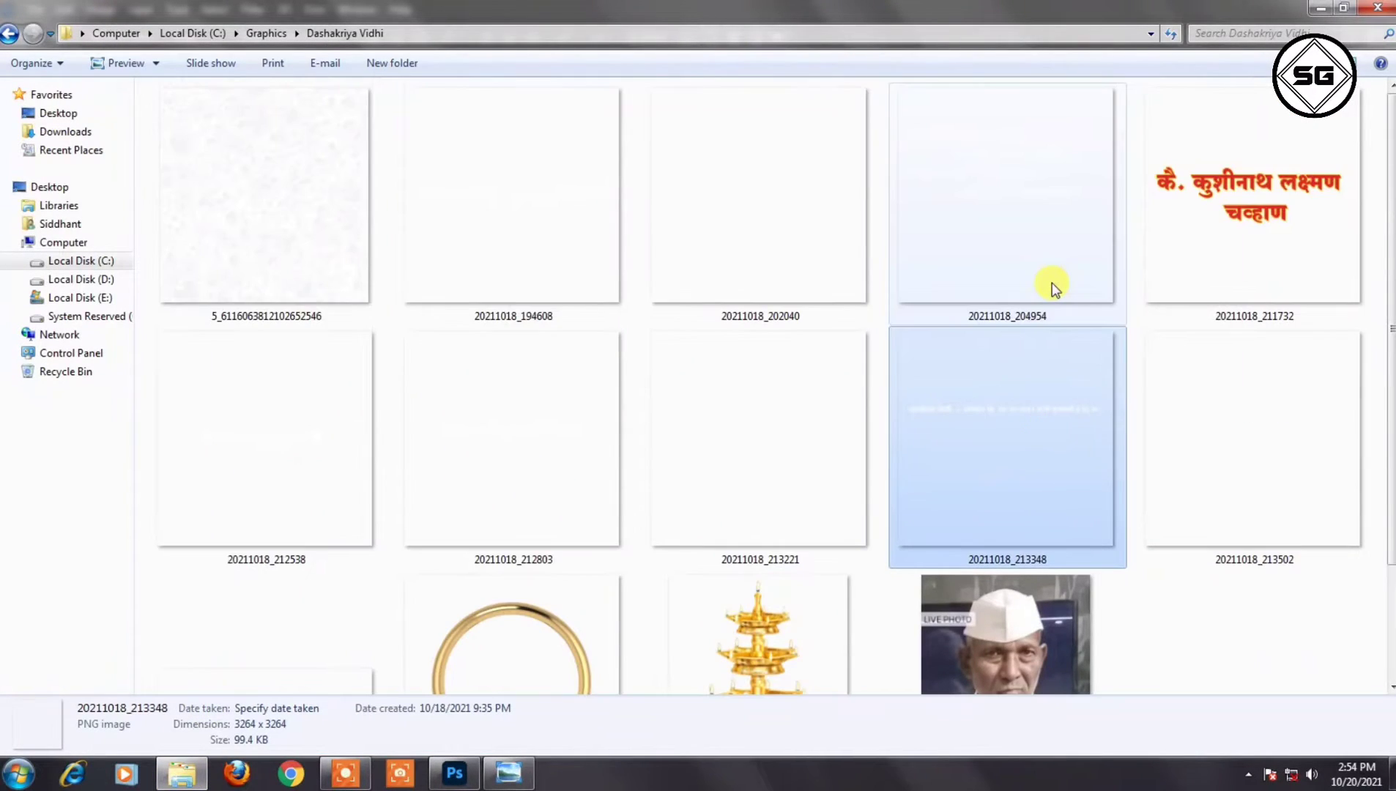
{"action": "left_click", "coordinate": [1050, 286]}
{"action": "left_click", "coordinate": [1307, 448]}
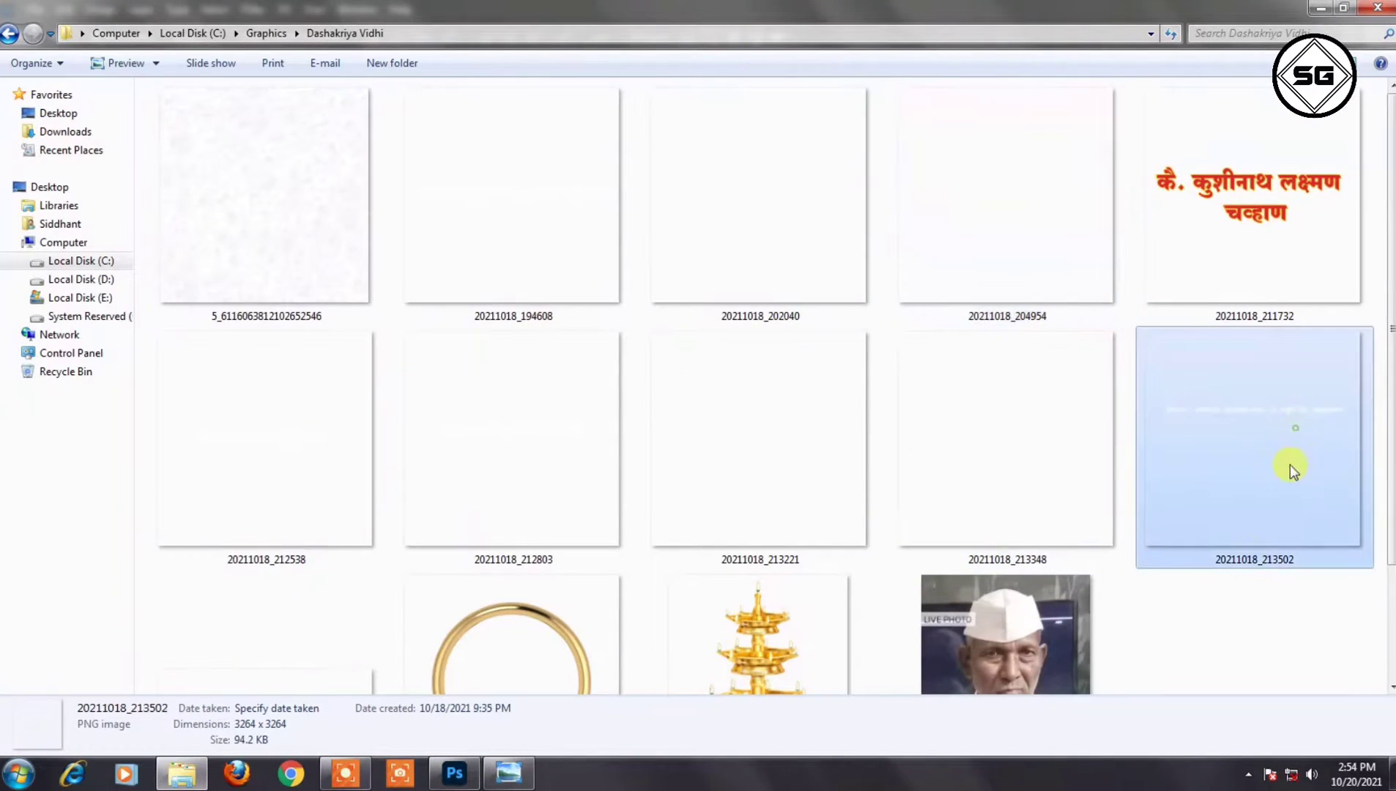
{"action": "left_click", "coordinate": [227, 604]}
{"action": "left_click_drag", "start_coordinate": [350, 626], "coordinate": [516, 651]}
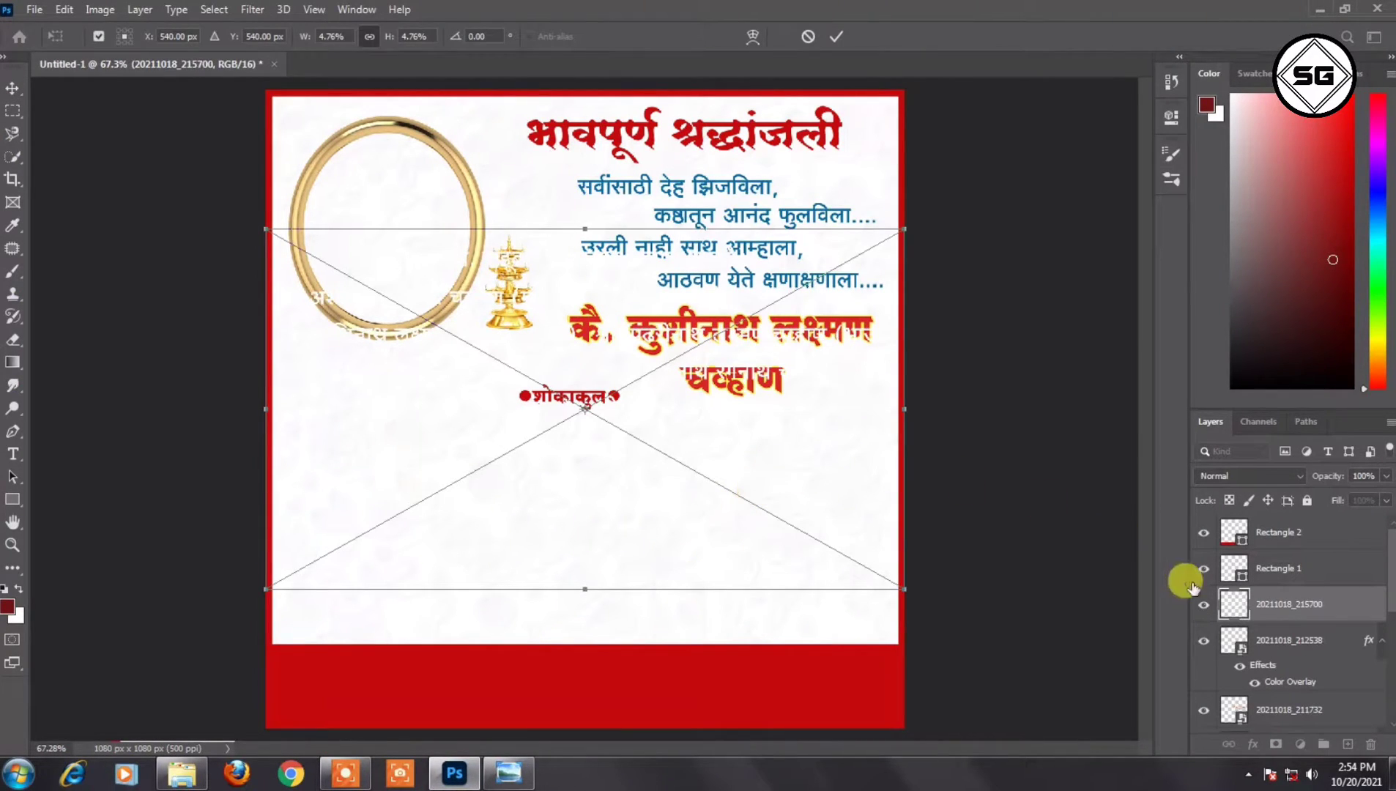